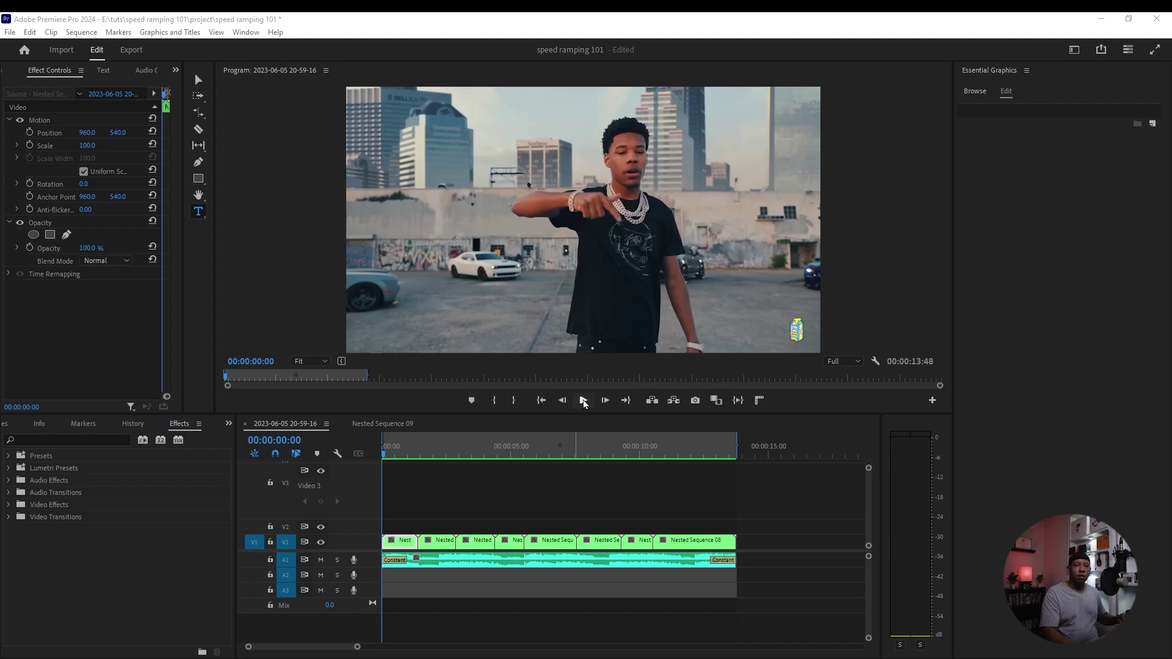
Step: Preview the sequence from the start, stopping at the crowd shot
left_click(583, 400)
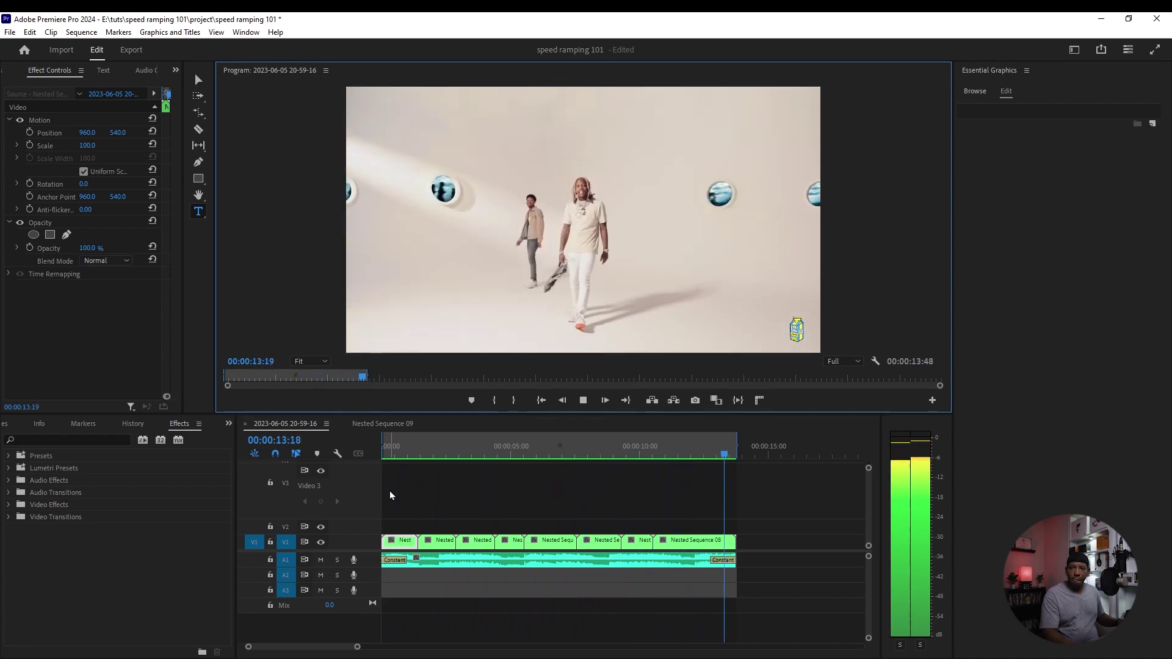
key("Home")
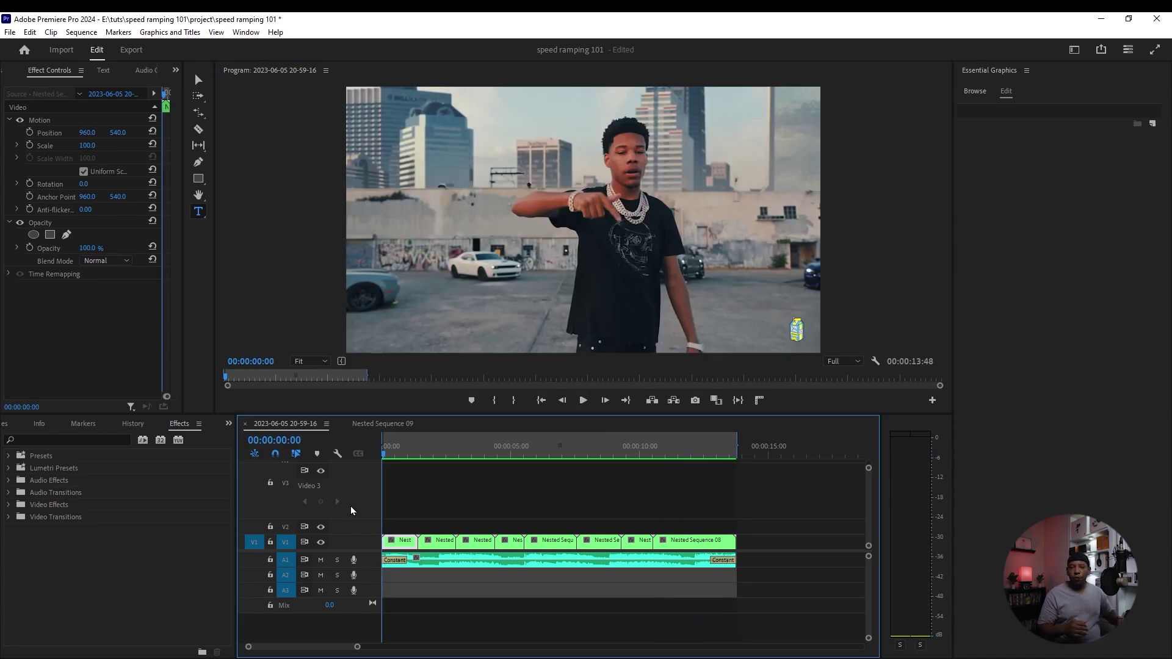
key("space")
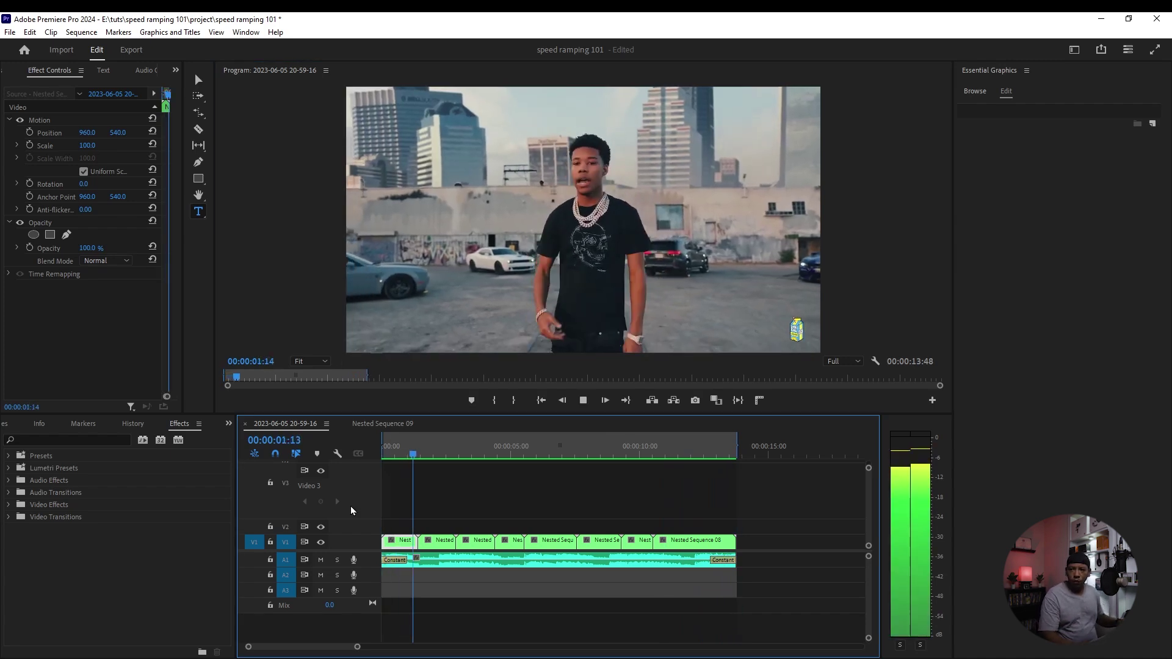
key("space")
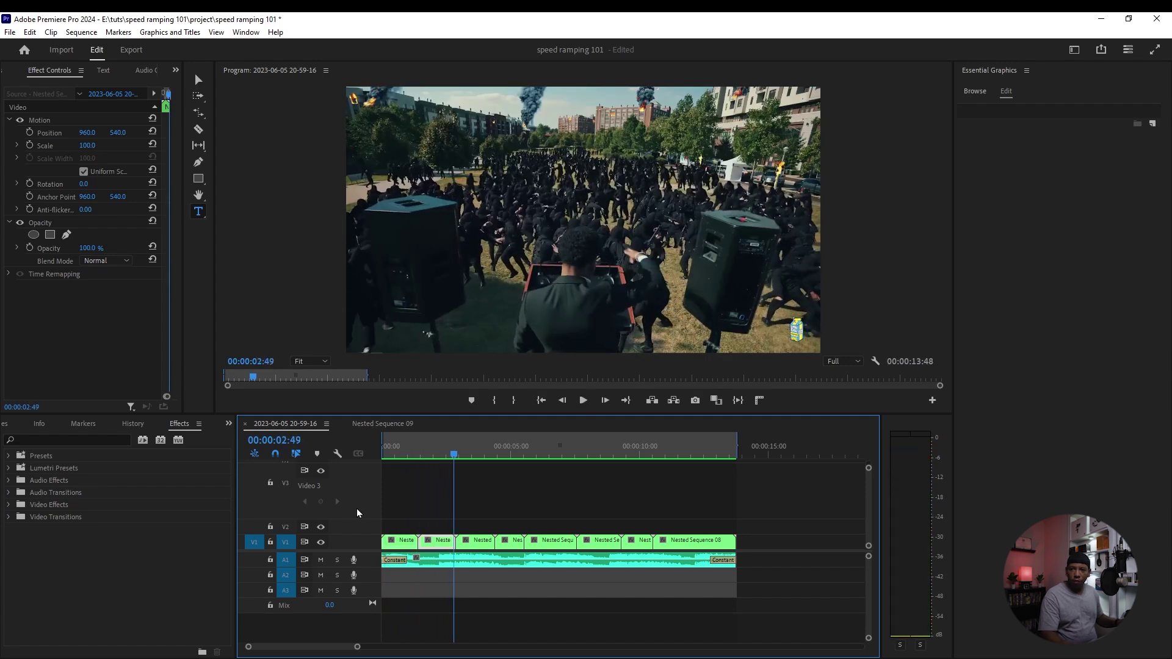
Step: Expand Video 1 and razor-cut the short V2 clip at about two seconds
double_click(357, 514)
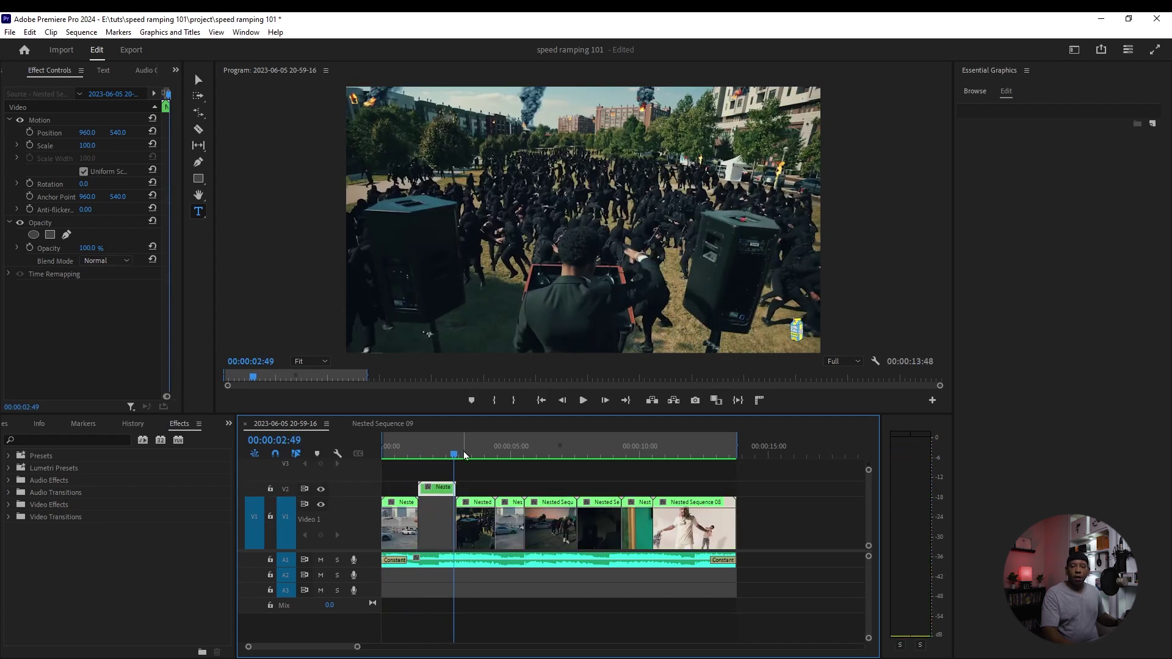
mouse_move(455, 459)
left_mouse_down()
mouse_move(422, 461)
mouse_move(431, 461)
left_mouse_up()
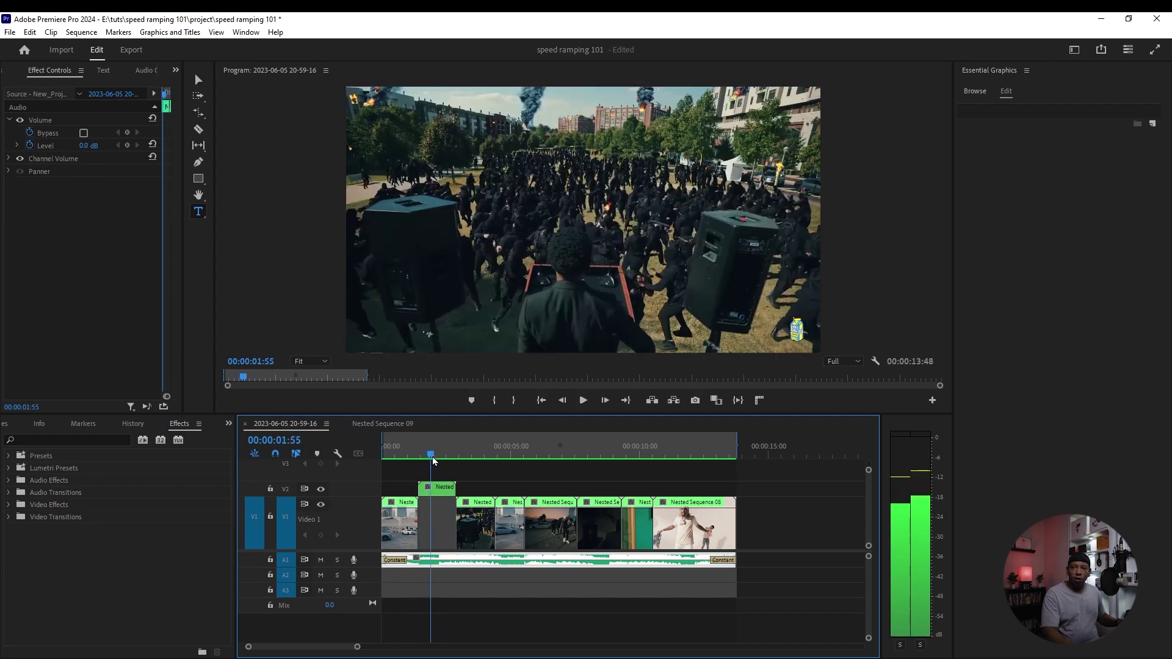
left_click_drag(431, 461, 439, 461)
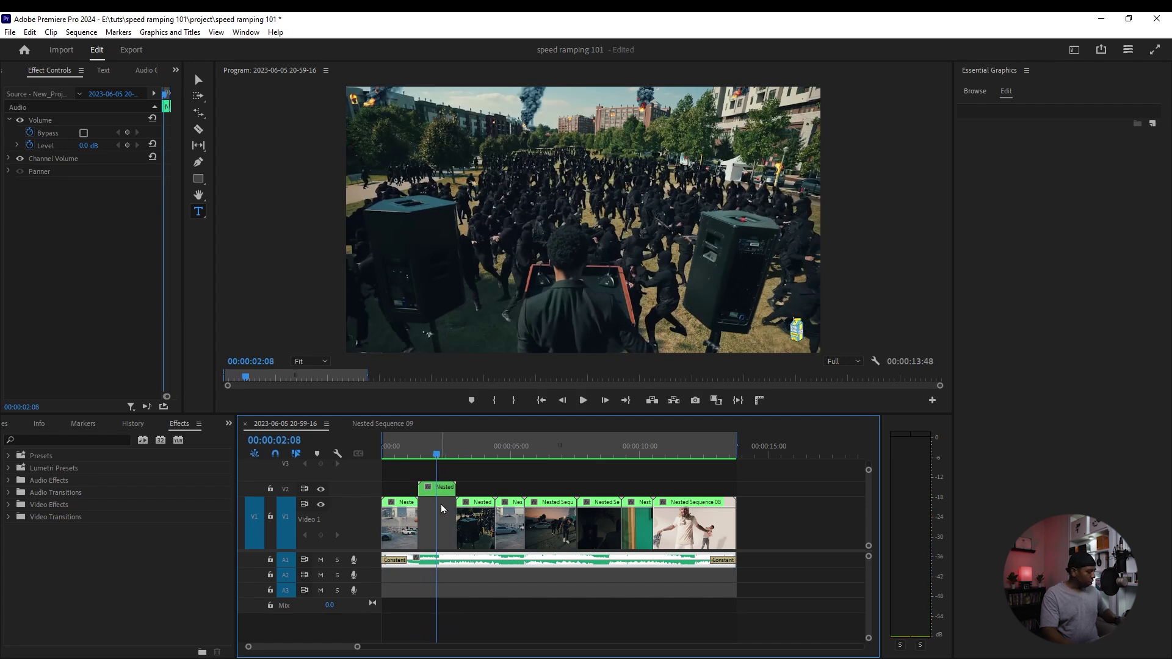
key("c")
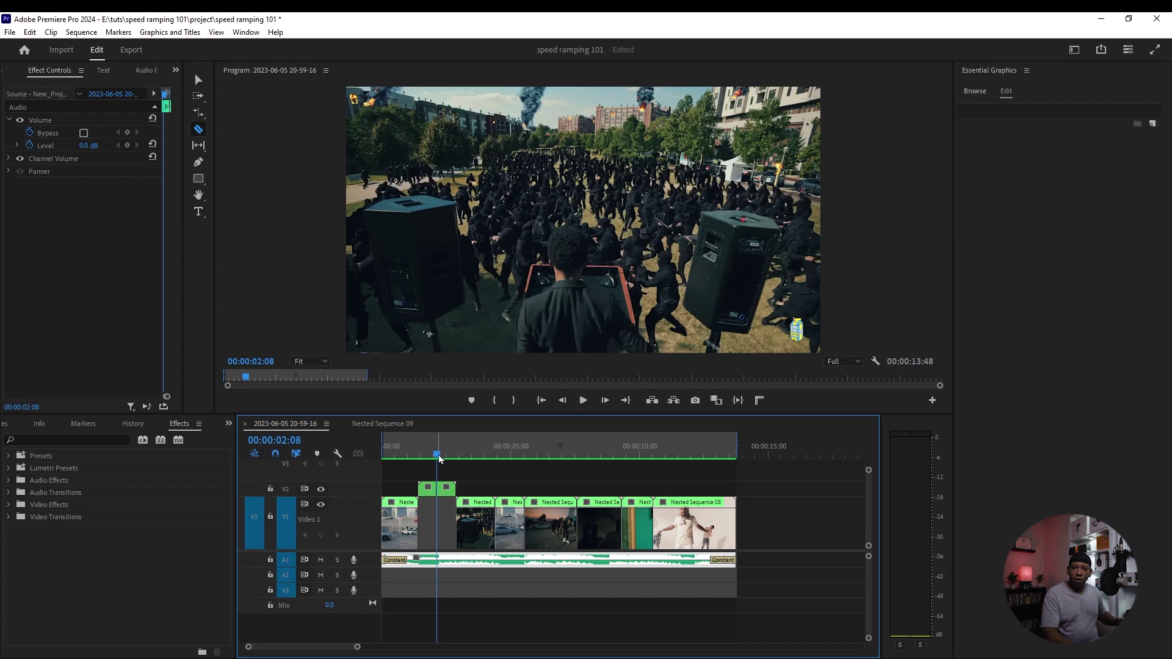
left_click_drag(440, 457, 450, 458)
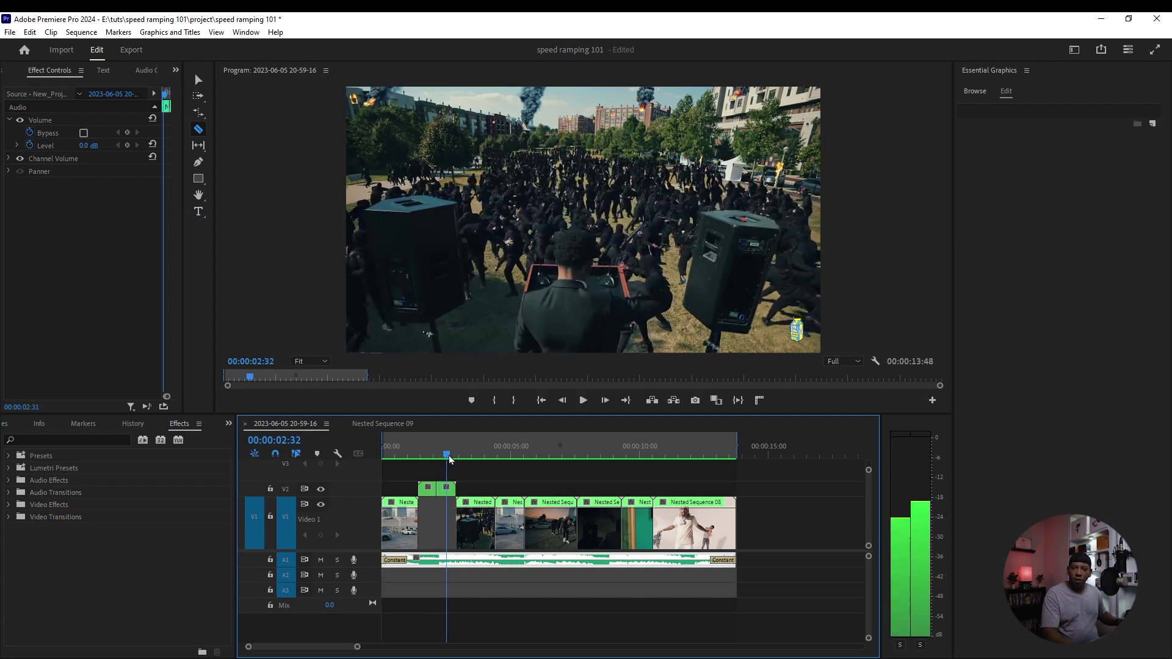
left_click_drag(452, 458, 451, 459)
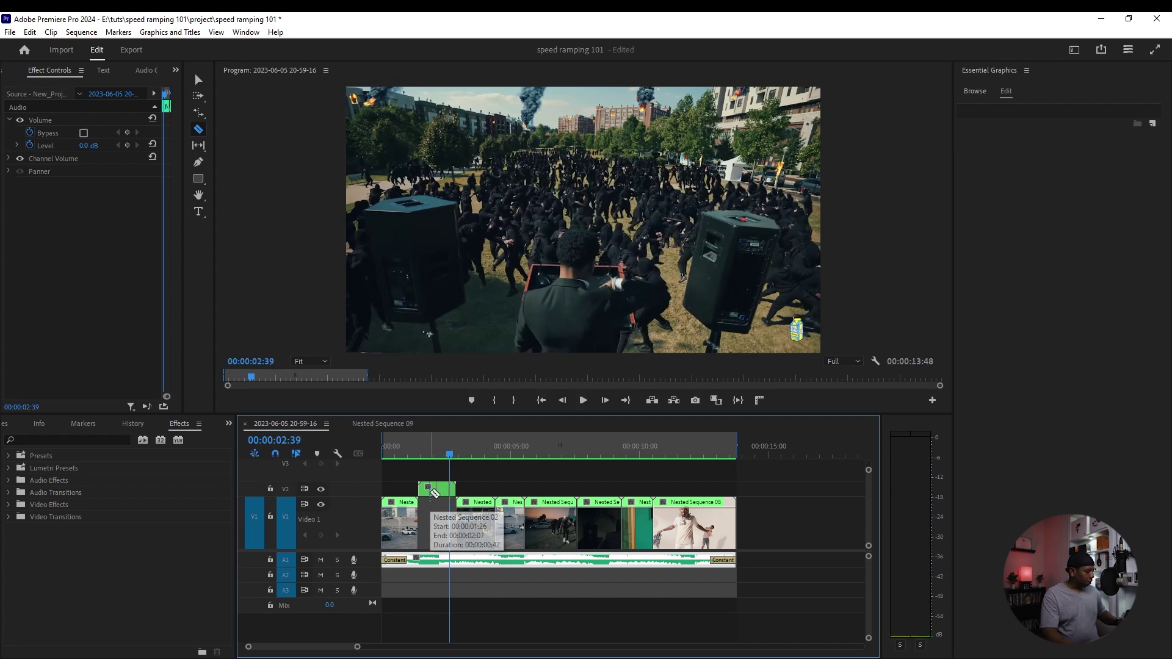
Step: Lift the first cut piece from V2 up onto V3
key("v")
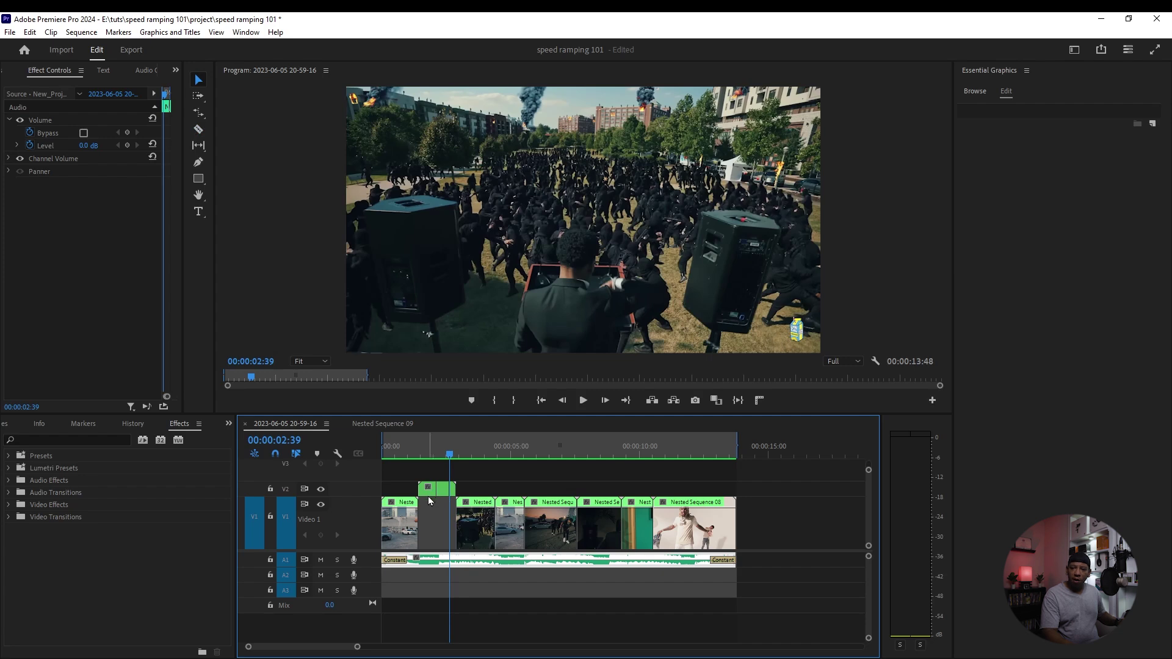
left_click(429, 498)
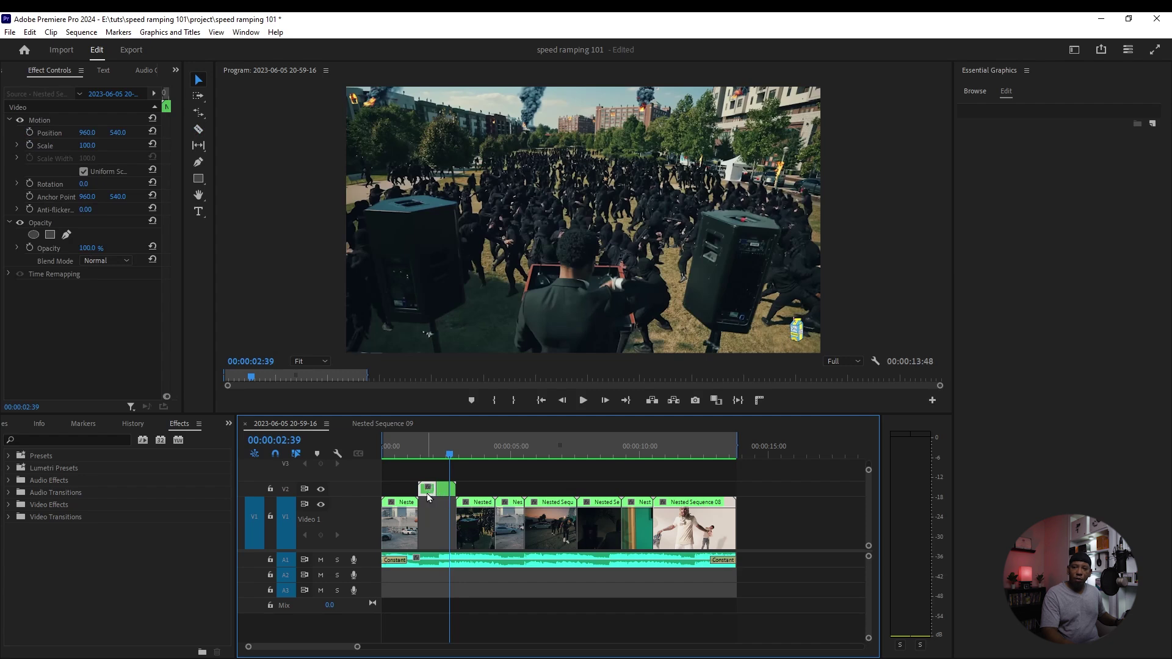
left_click_drag(430, 494, 432, 478)
right_click(431, 478)
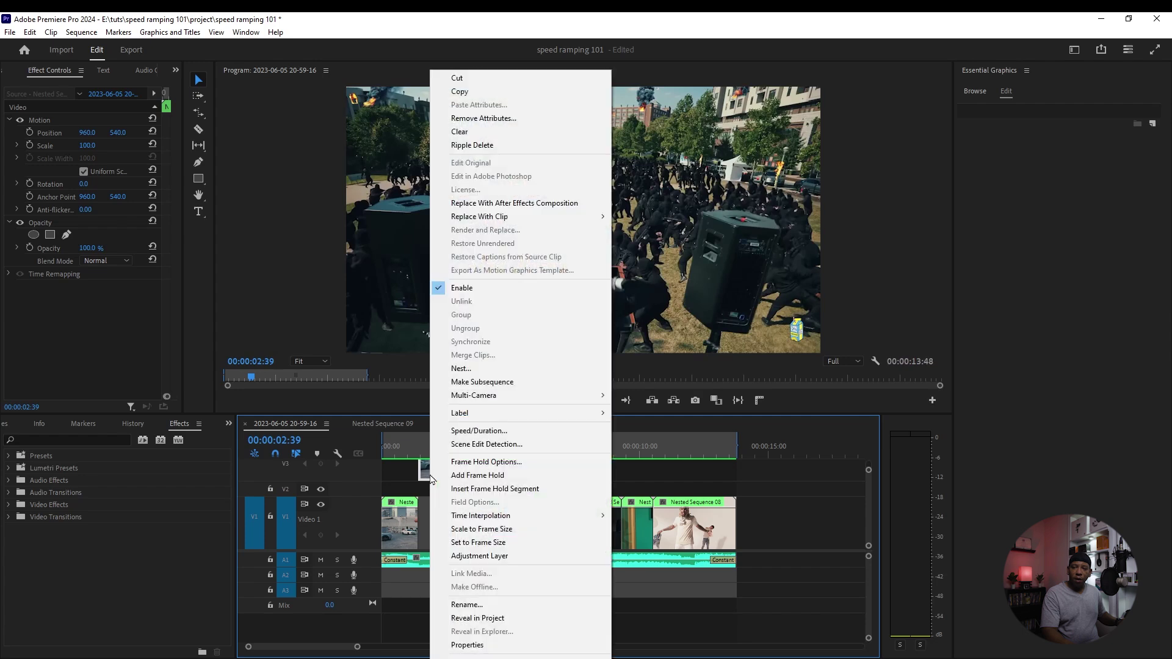
Step: Set the lifted piece to 60% speed with Optical Flow, then raise a Video 1 clip
left_click(476, 431)
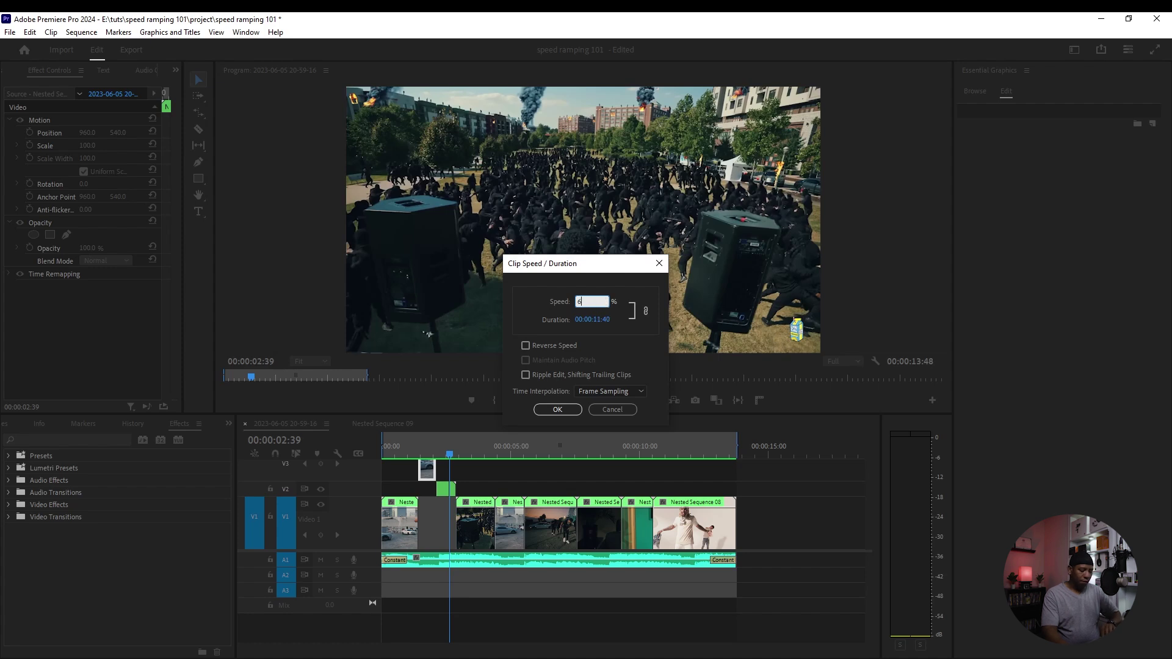
type("0")
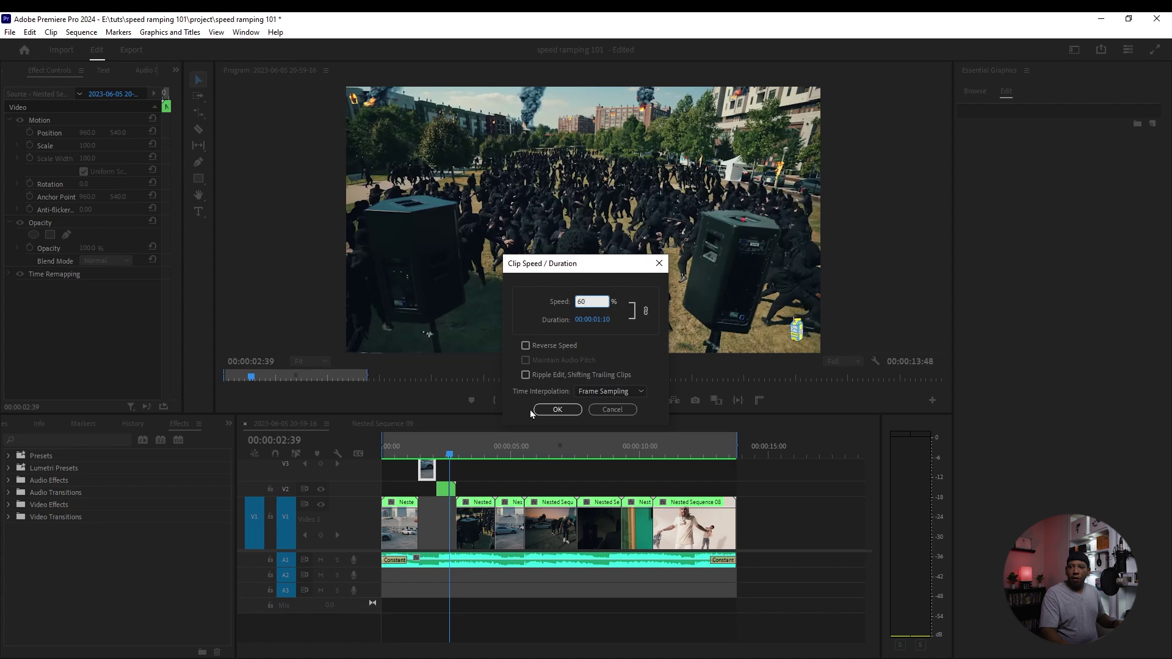
left_click(604, 391)
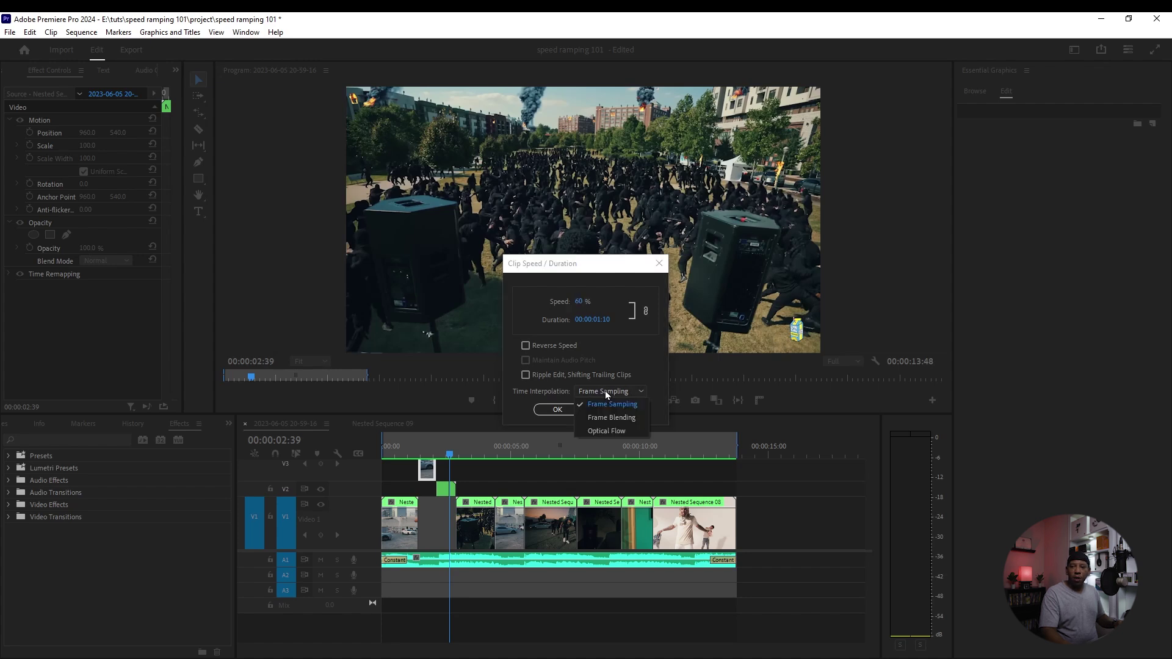
left_click(616, 430)
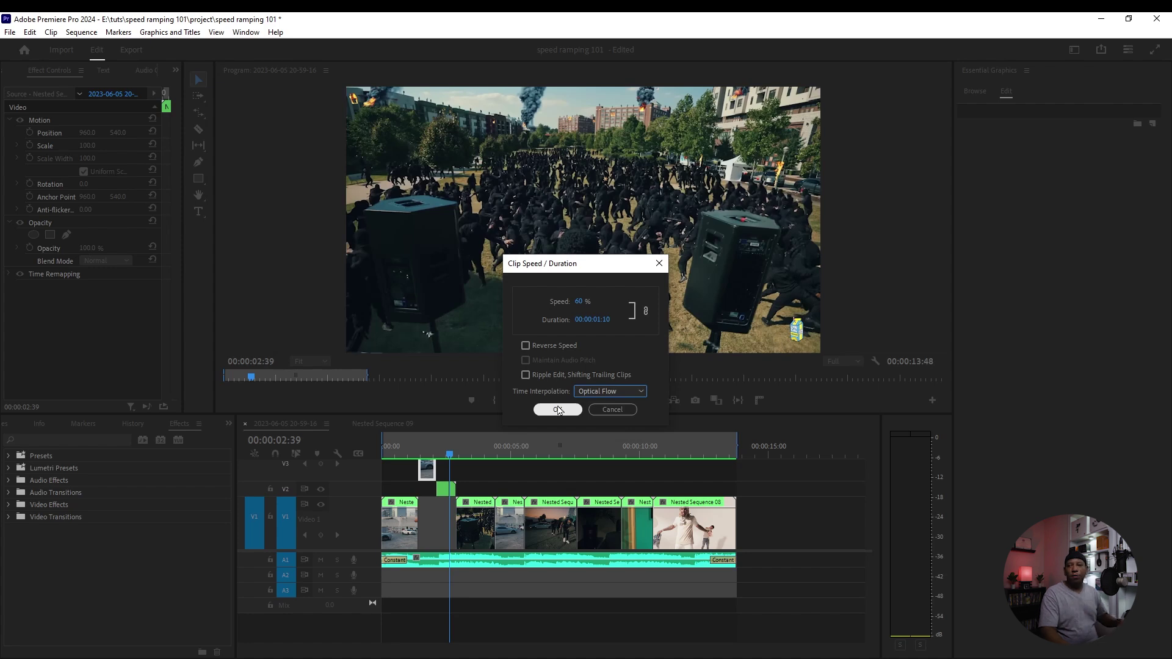
left_click(560, 411)
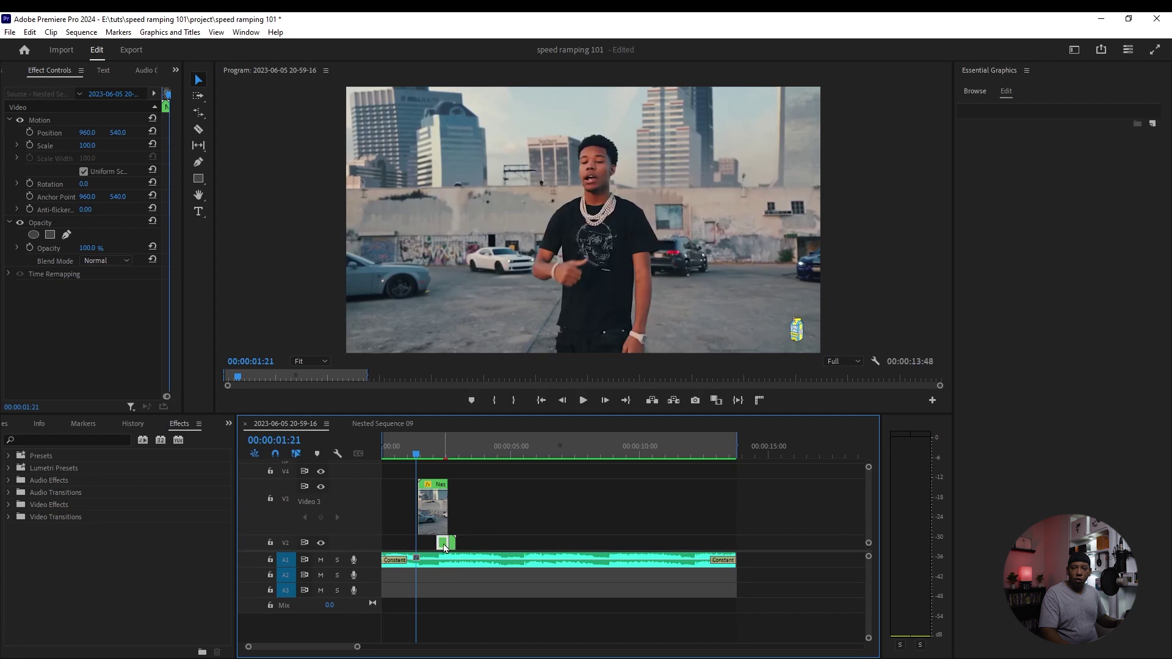
left_click_drag(445, 546, 493, 513)
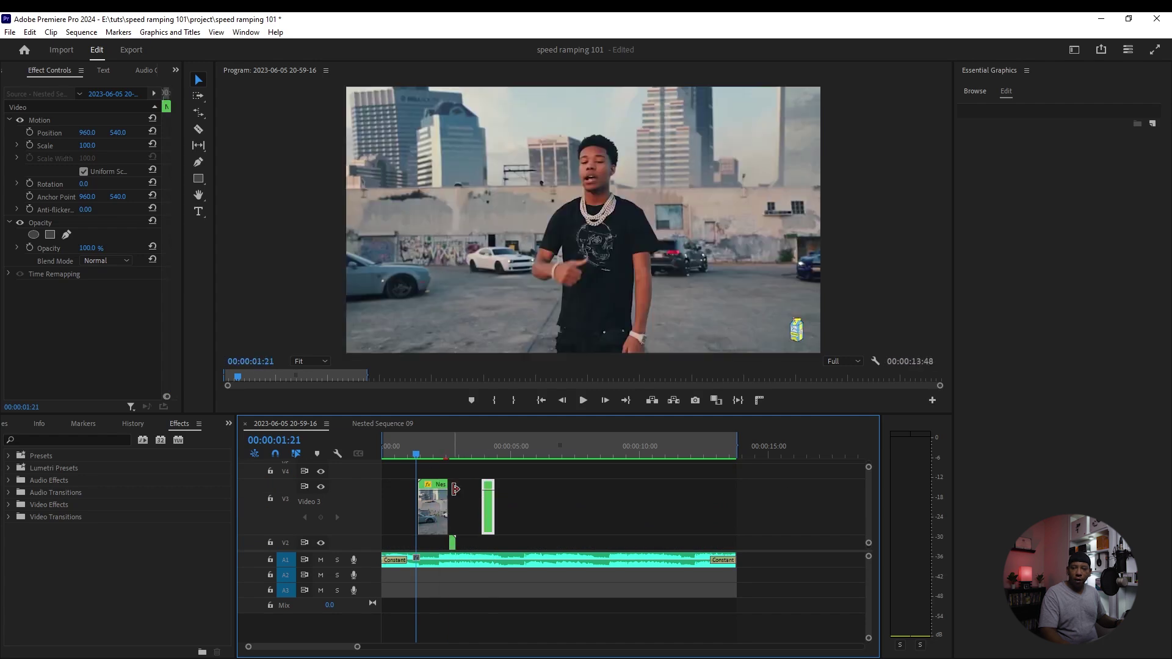
Step: Change the second short piece's Speed/Duration to 300%
right_click(476, 506)
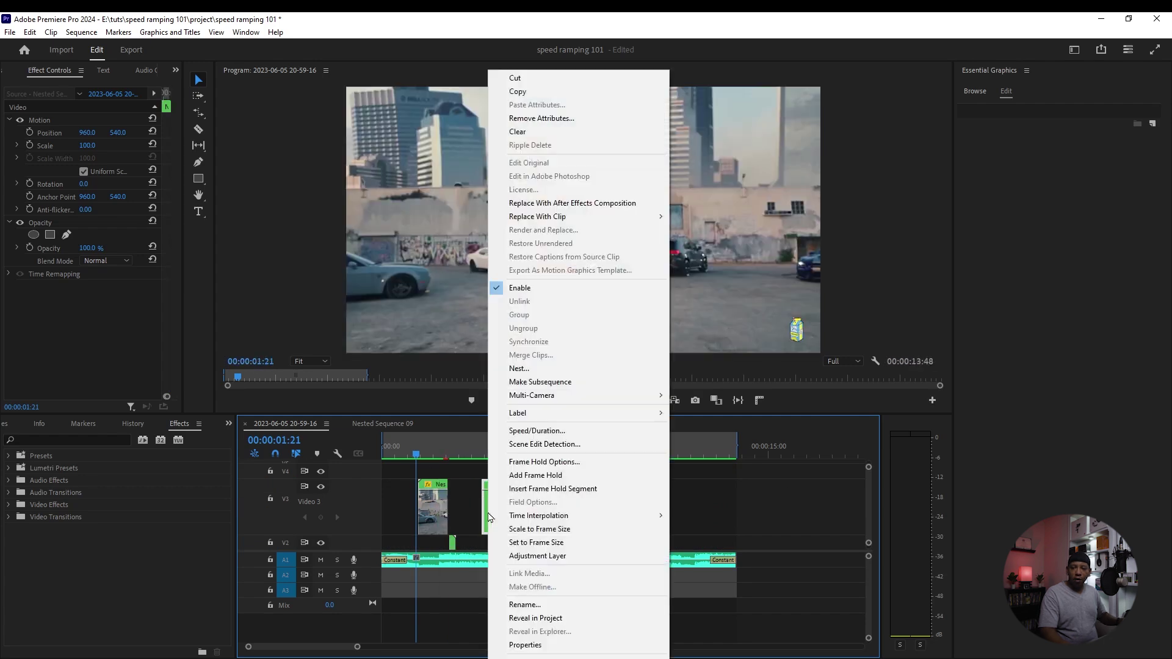
left_click(537, 432)
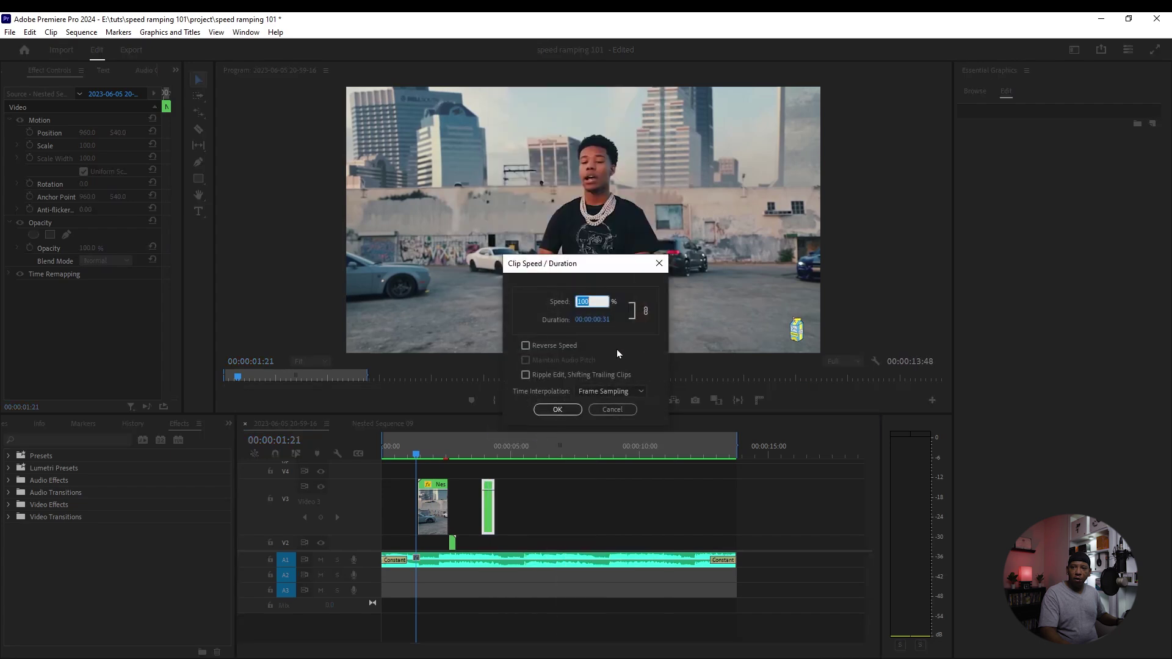
type("300")
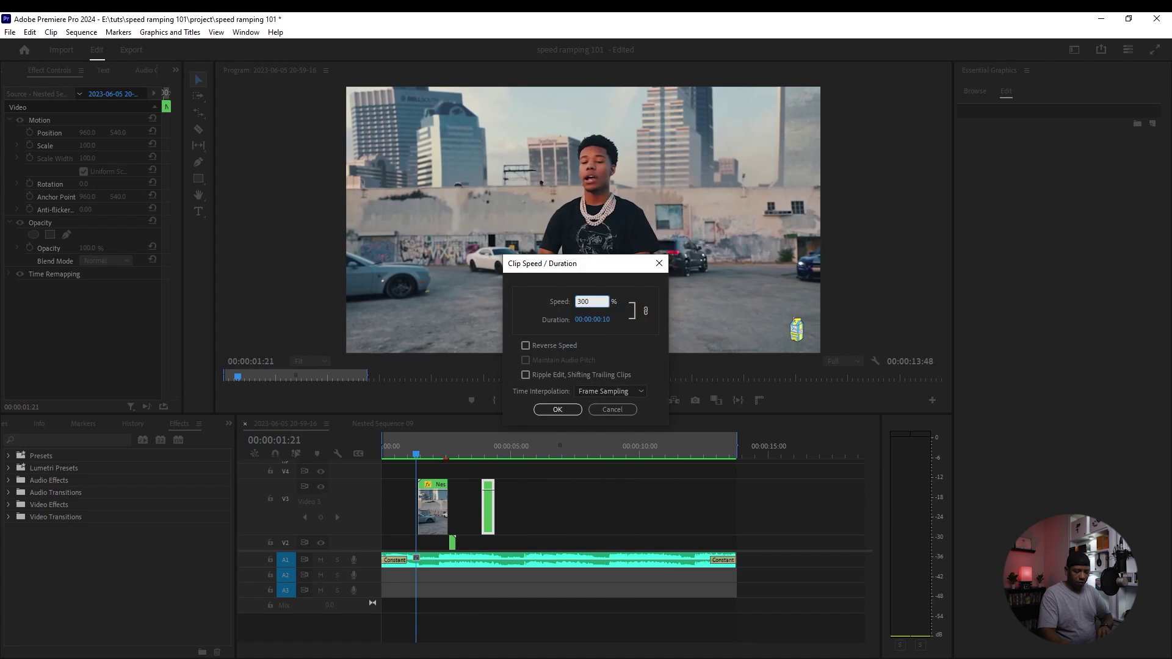
key("Return")
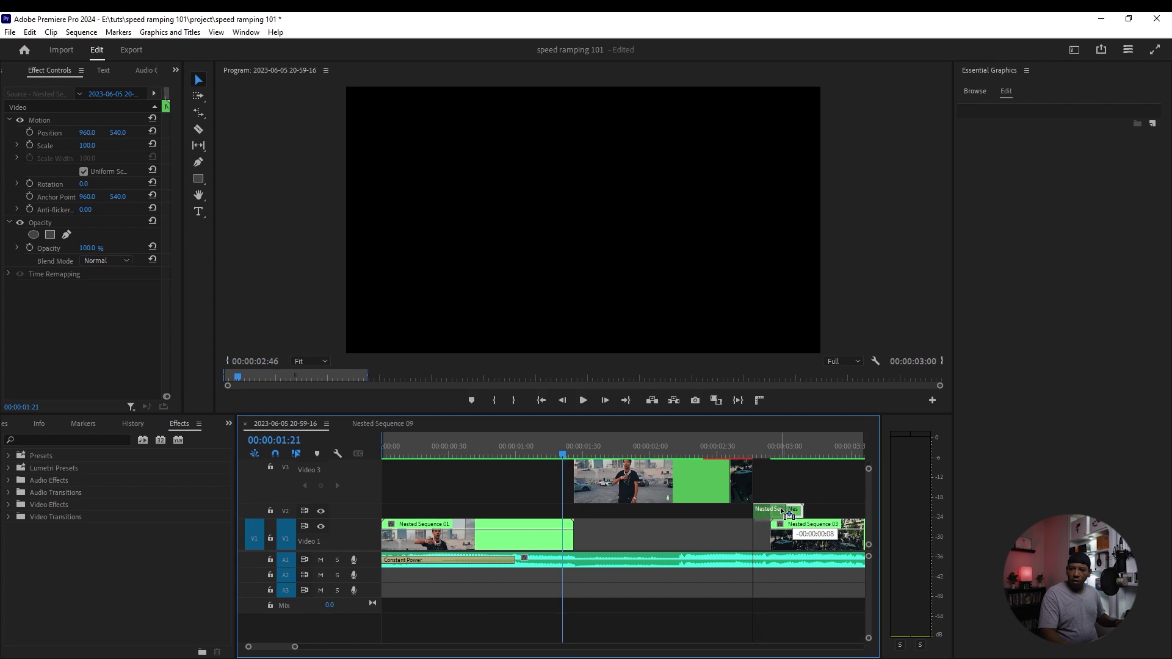
Step: Place the 300% clip on V2 near three seconds and replay the sequence
left_click_drag(788, 515, 770, 510)
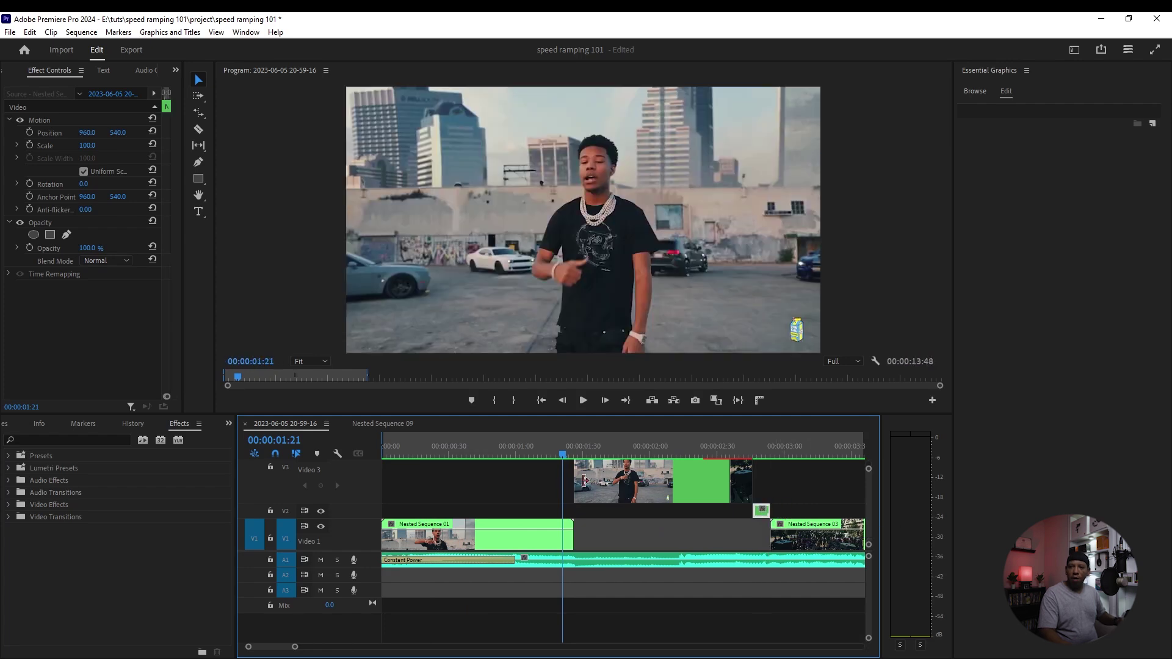
left_click_drag(563, 454, 370, 452)
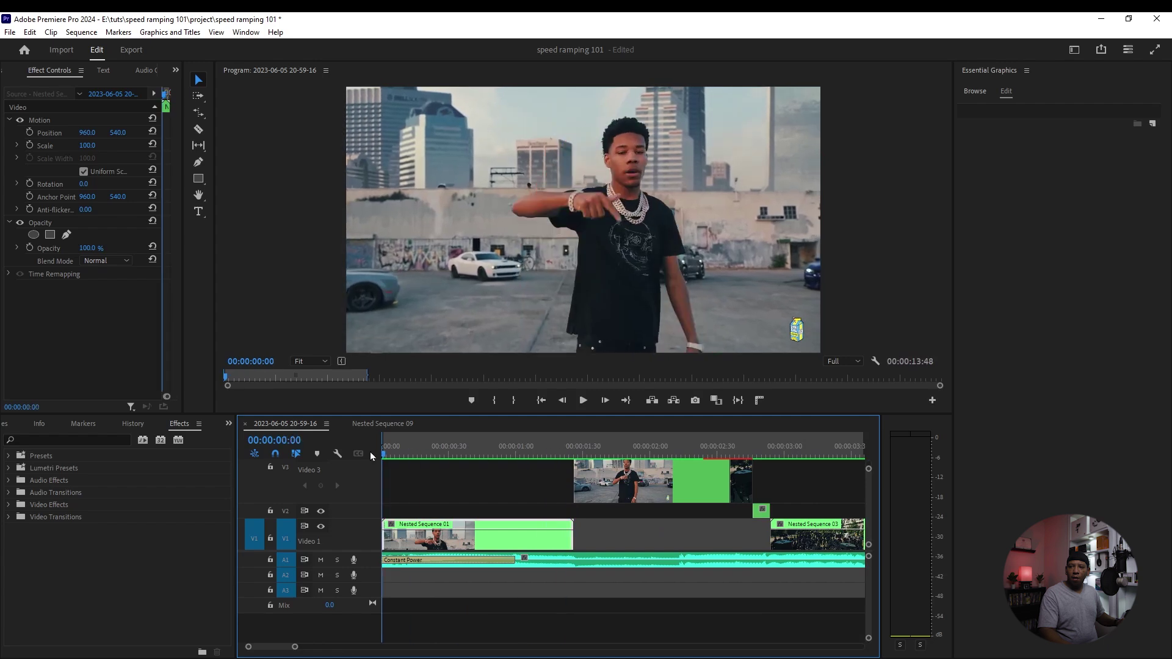
key("space")
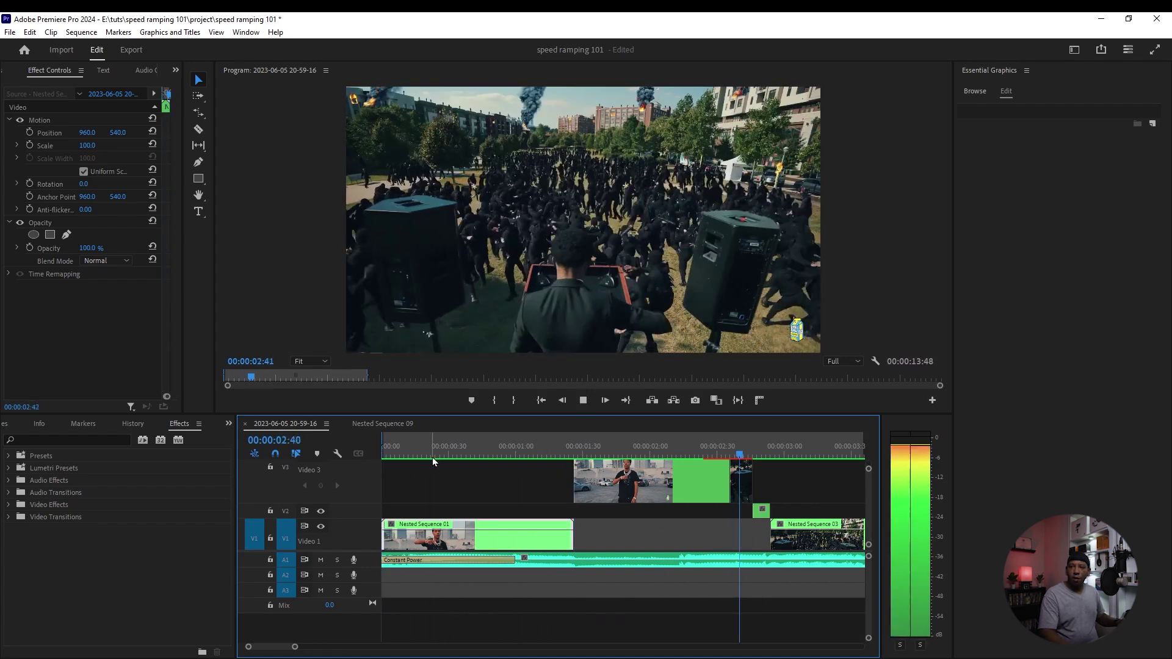
key("space")
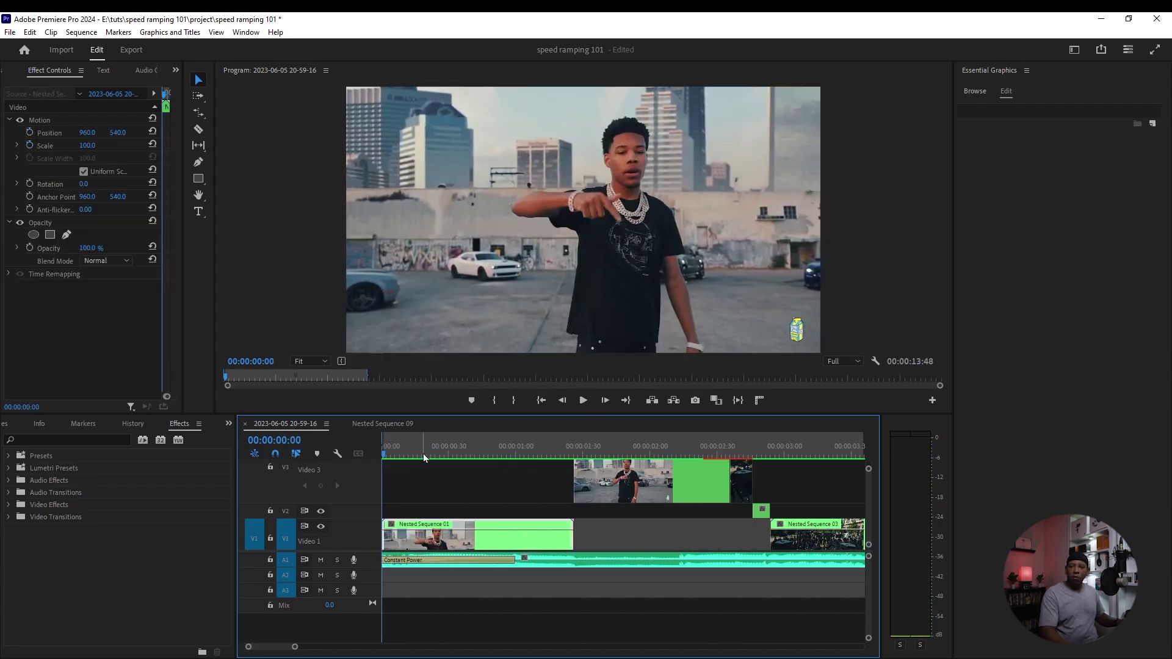
key("space")
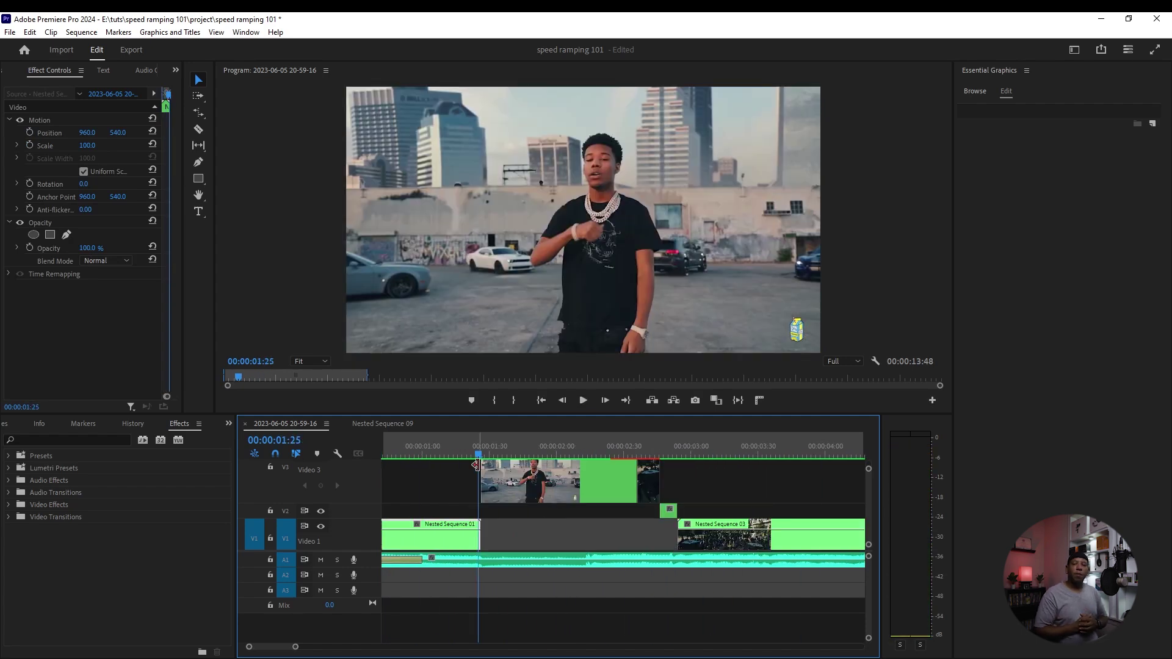
Step: Confirm Nested Sequence 02 at 60% speed with Optical Flow and play it back
right_click(529, 490)
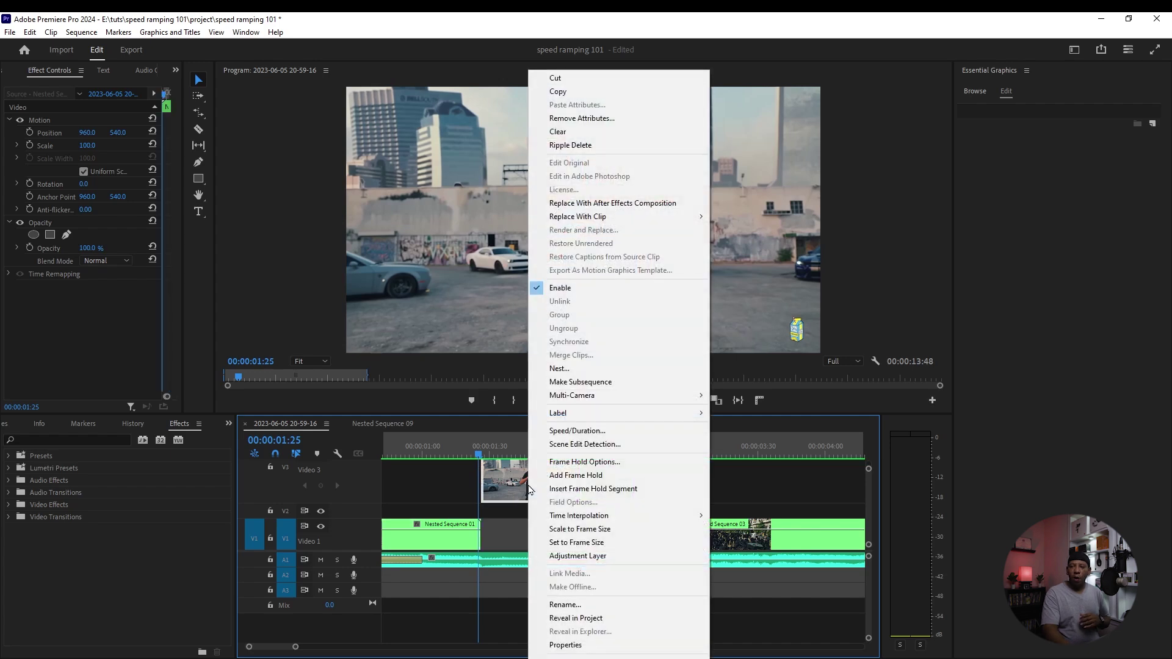
left_click(559, 433)
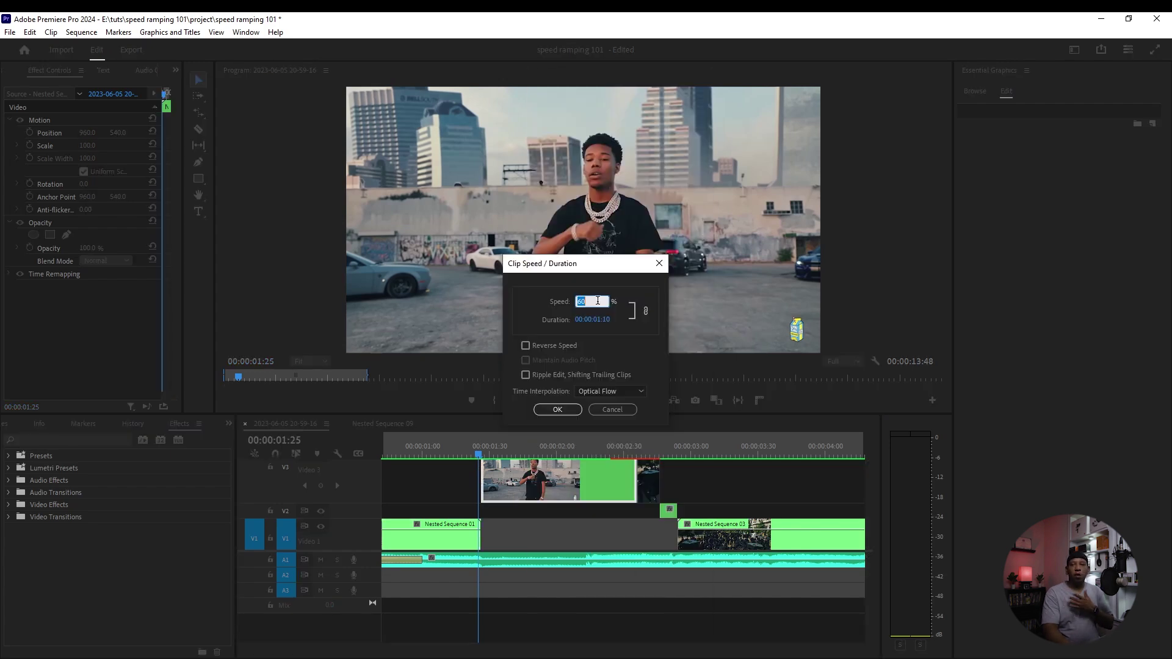
left_click(558, 410)
key("space")
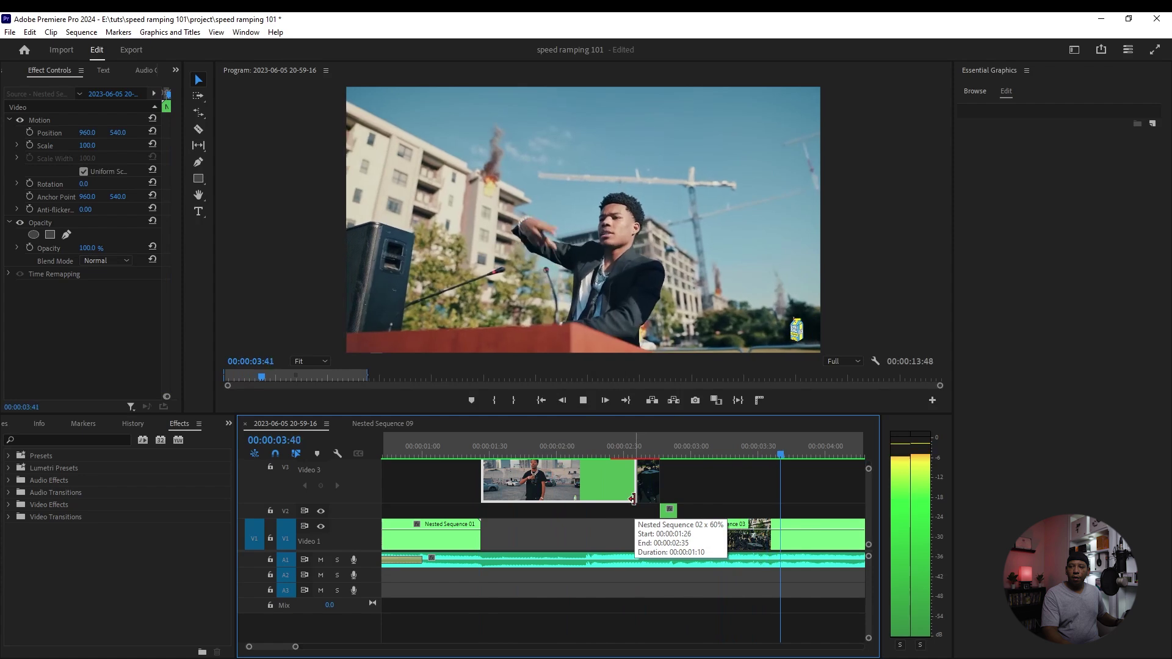
key("space")
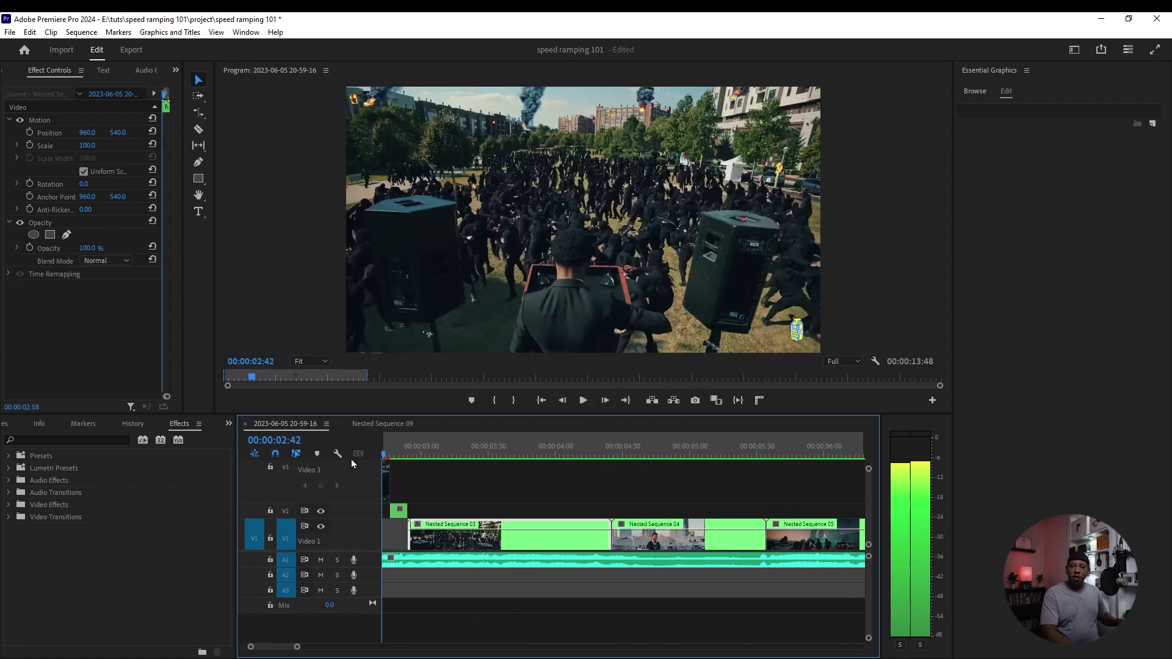
Step: Zoom out the timeline and drag Nested Sequence 03 from Video 1 to Video 3
left_click(604, 536)
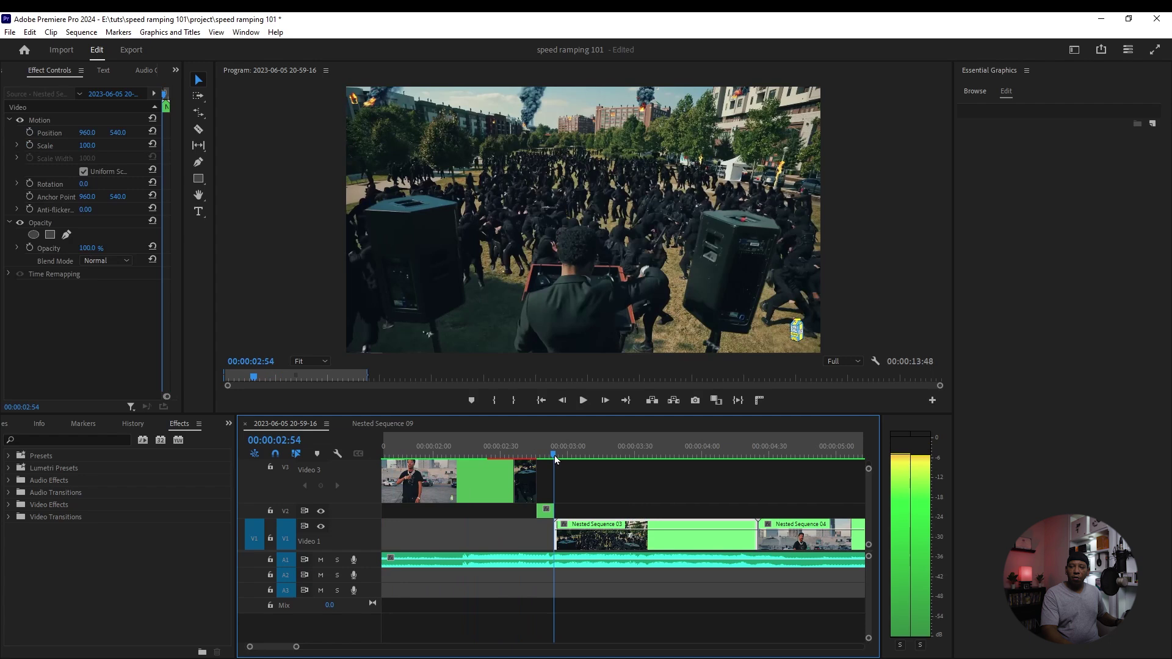
right_click(569, 543)
mouse_move(659, 657)
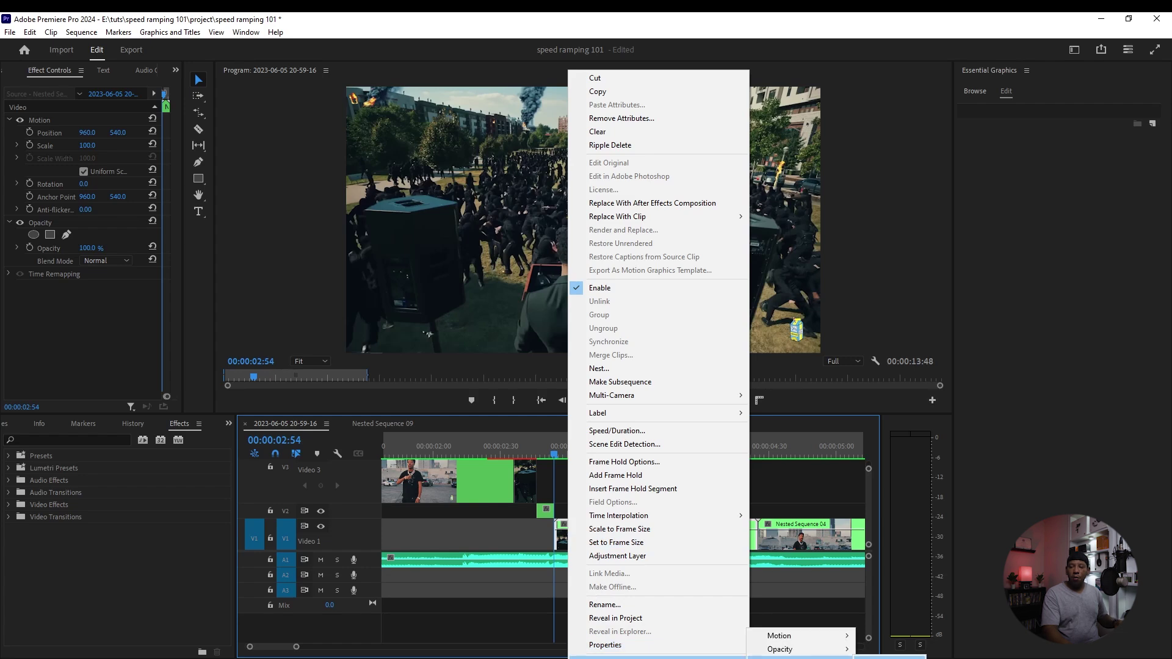
left_click(879, 656)
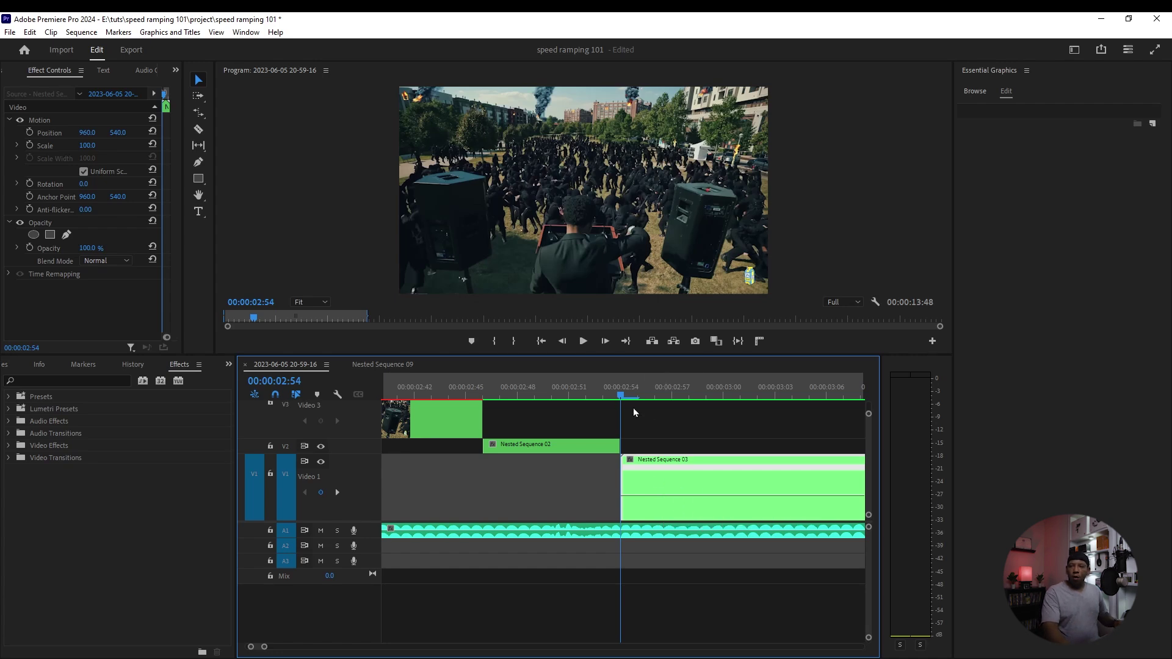
key("space")
key("space")
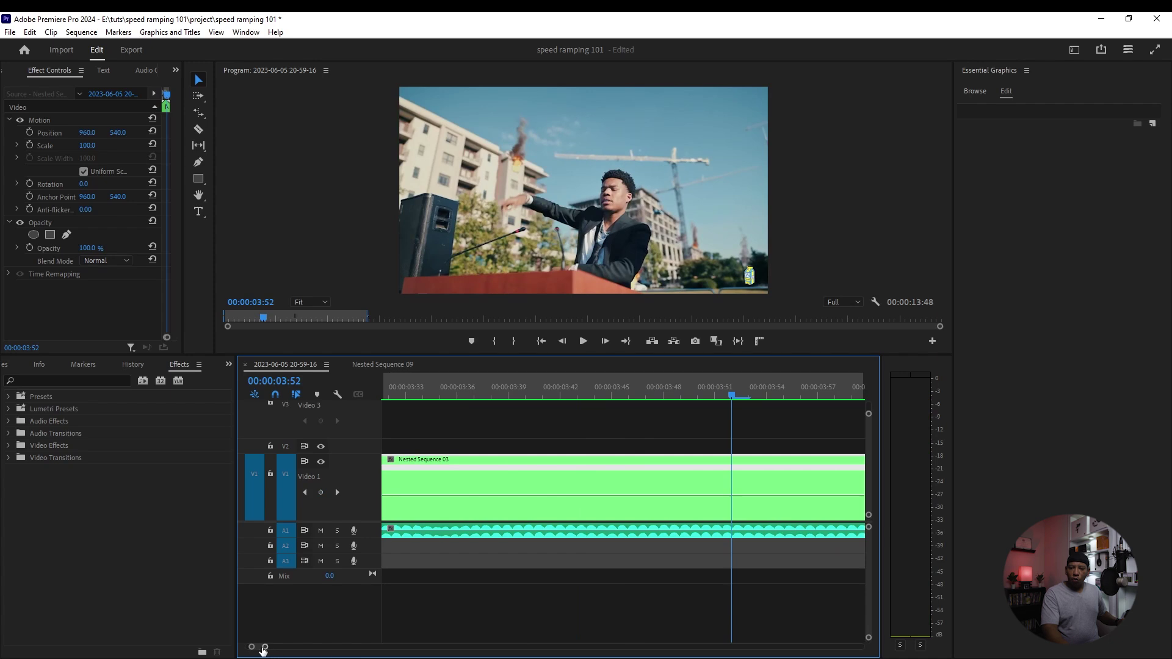
left_click_drag(265, 650, 319, 649)
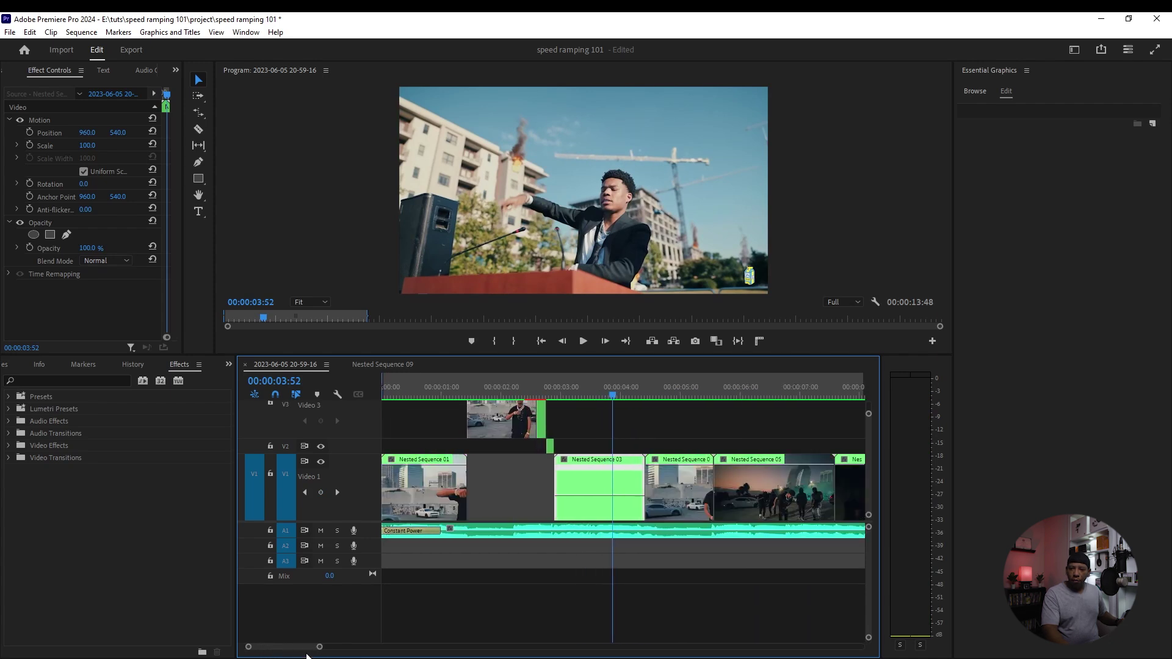
left_click_drag(601, 463, 615, 435)
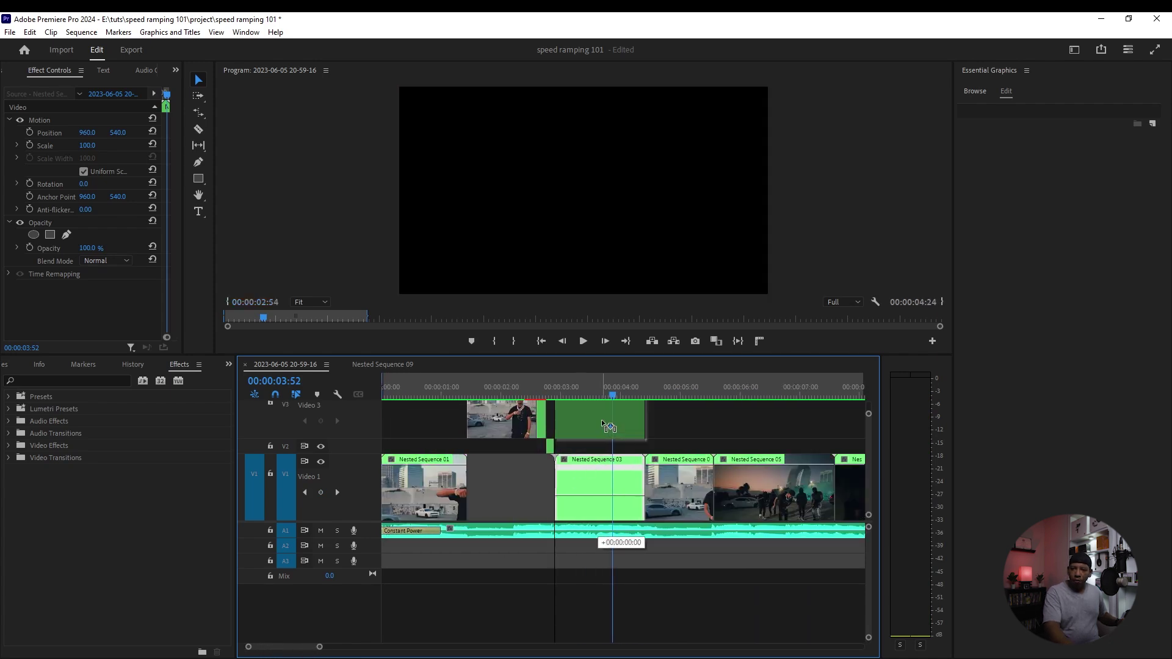
scroll(869, 446, "up", 3)
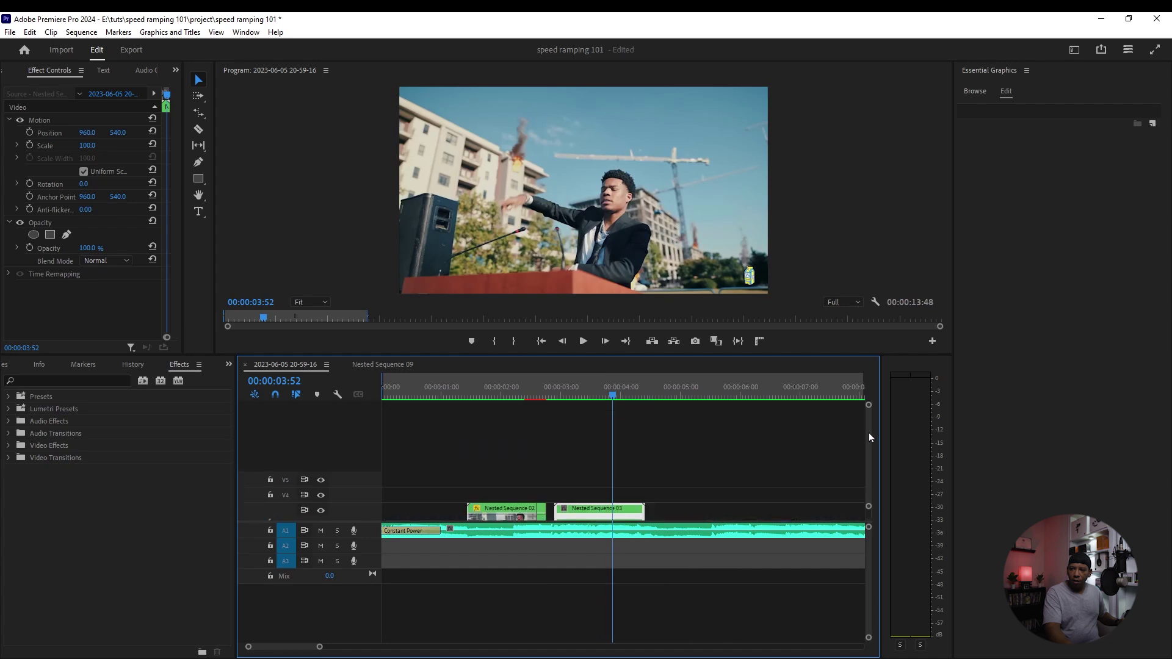
scroll(869, 440, "up", 3)
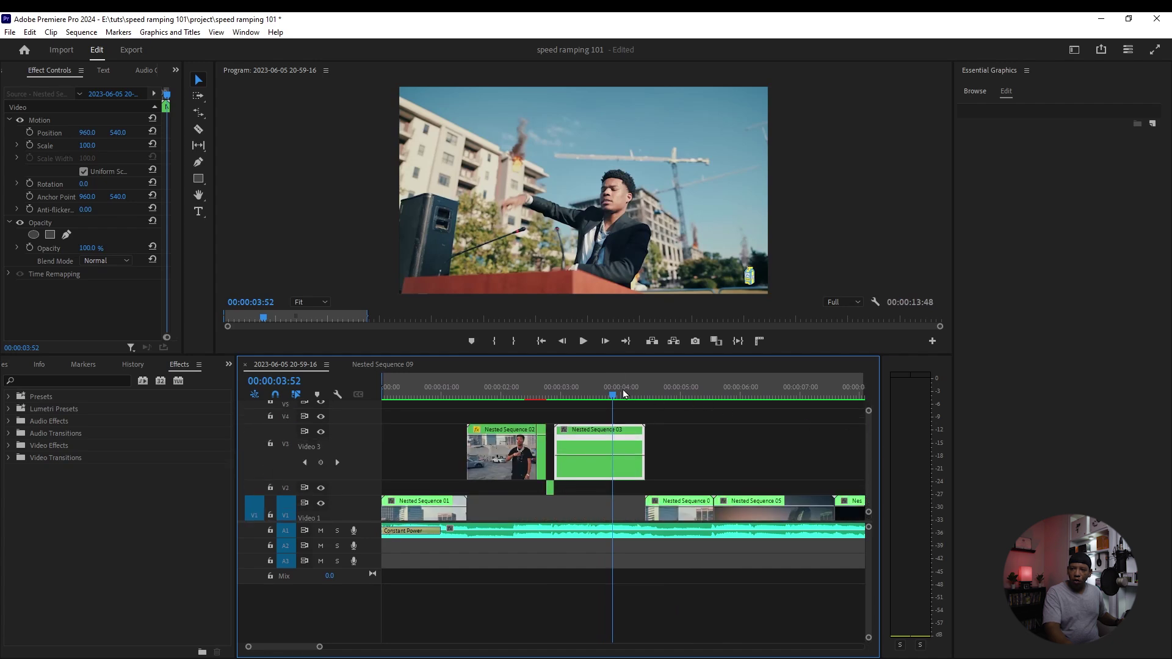
Step: Preview the Nested Sequence 03 section from about 2:55 and 3:23
mouse_move(617, 395)
left_mouse_down()
mouse_move(565, 400)
mouse_move(639, 412)
left_mouse_up()
key("space")
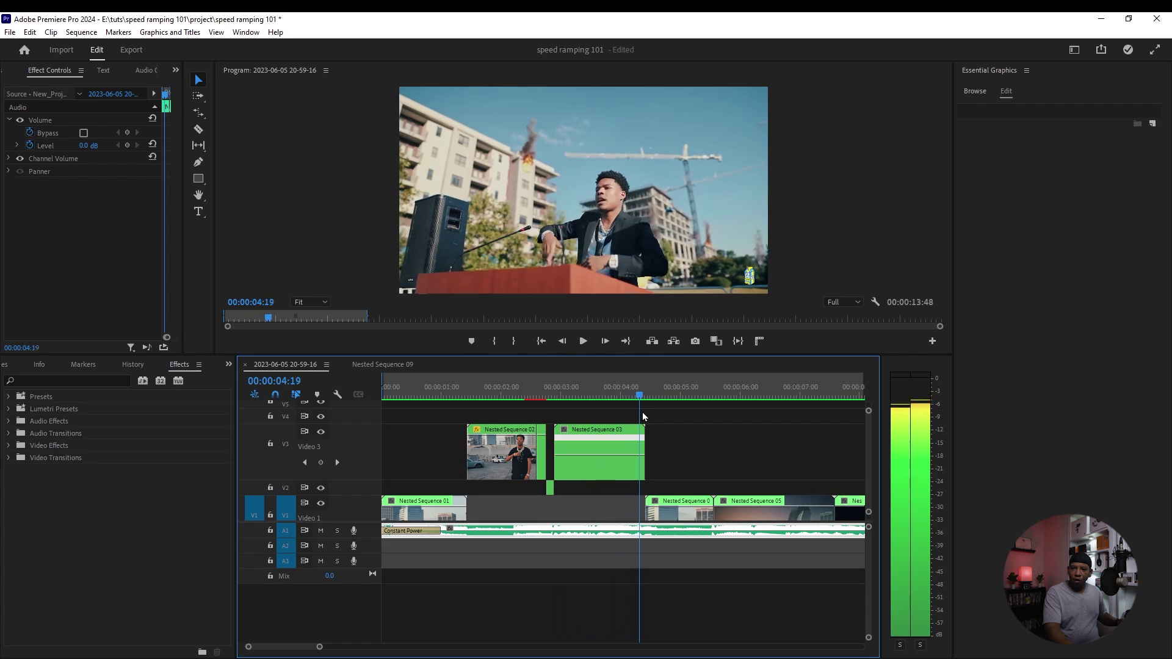
left_click_drag(643, 412, 559, 412)
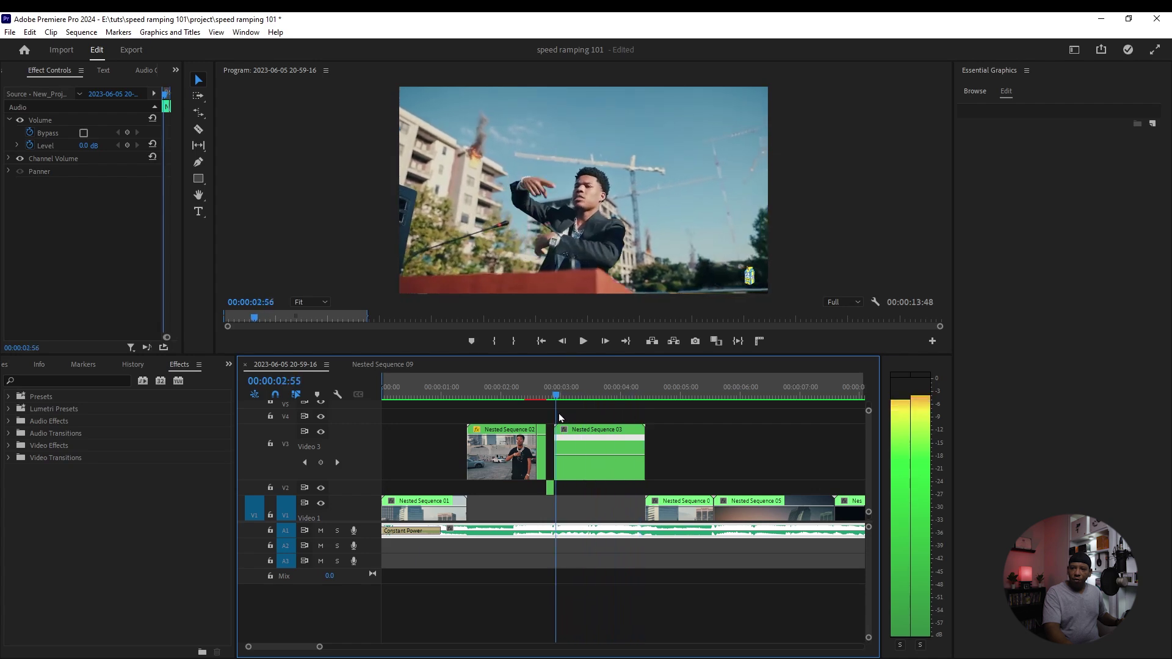
key("space")
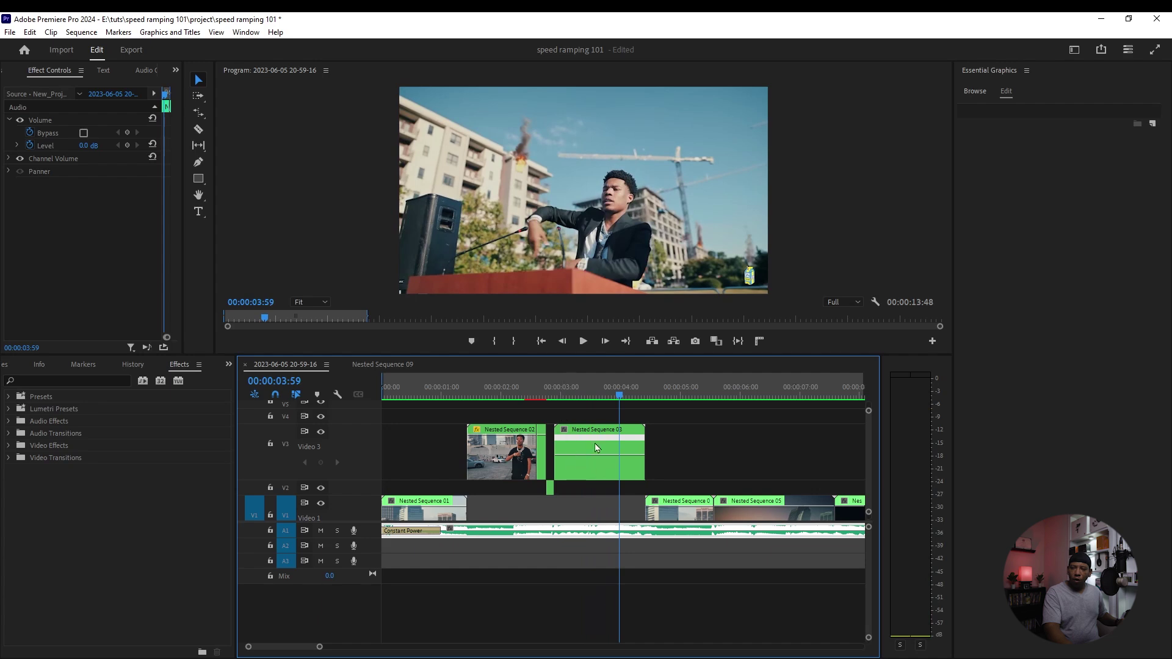
left_click(601, 402)
left_click_drag(602, 402, 583, 407)
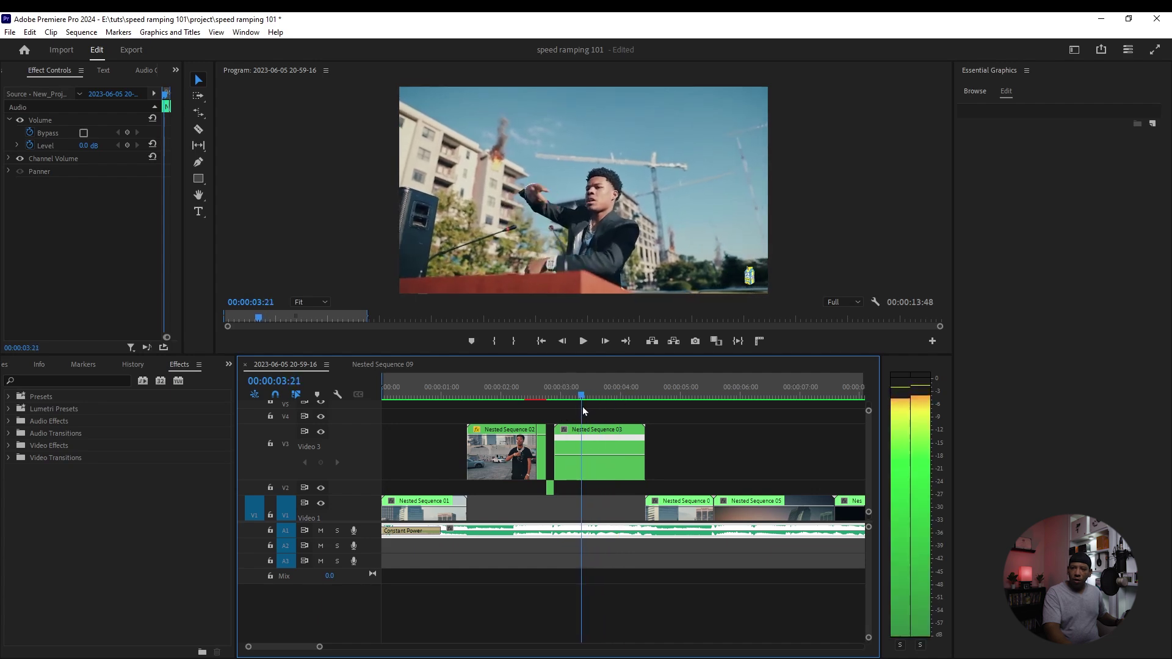
Step: Add speed keyframes on Nested Sequence 03 near 3:23 and 3:52
left_click(585, 461, "ctrl")
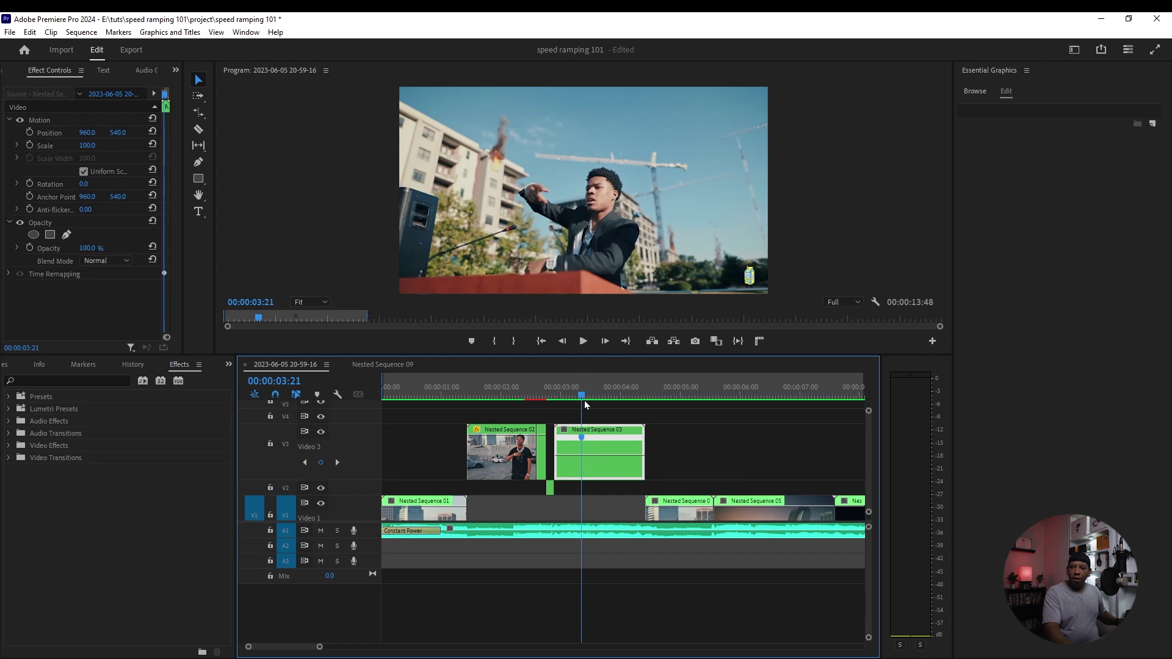
left_click_drag(583, 397, 616, 399)
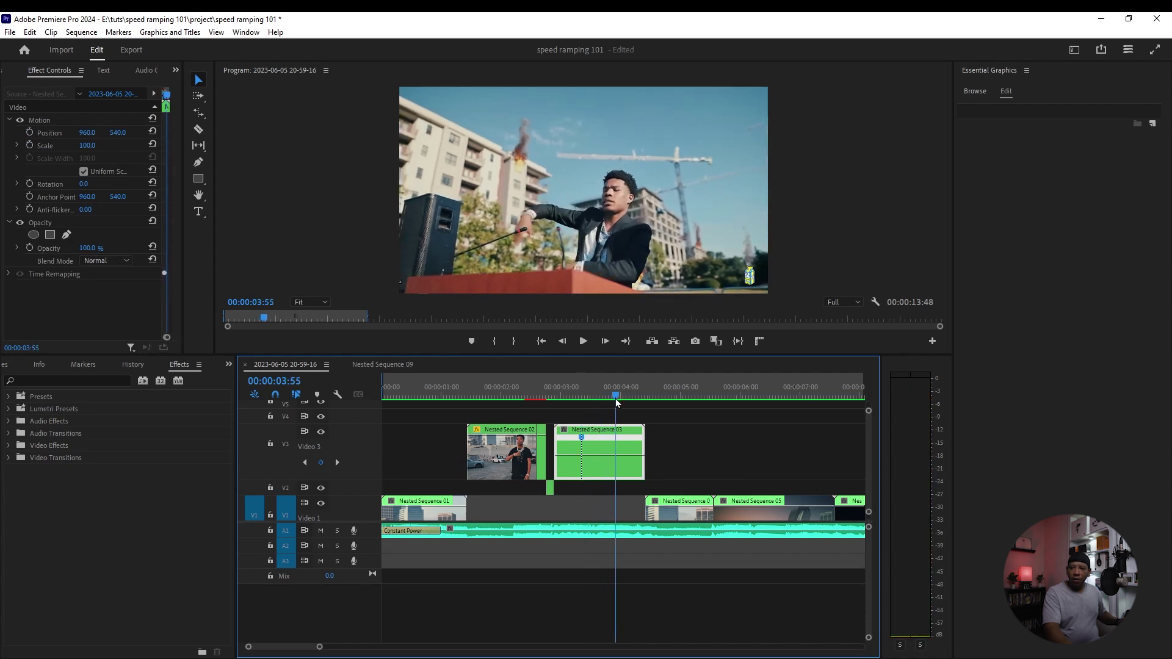
left_click(618, 458)
left_click_drag(321, 649, 286, 649)
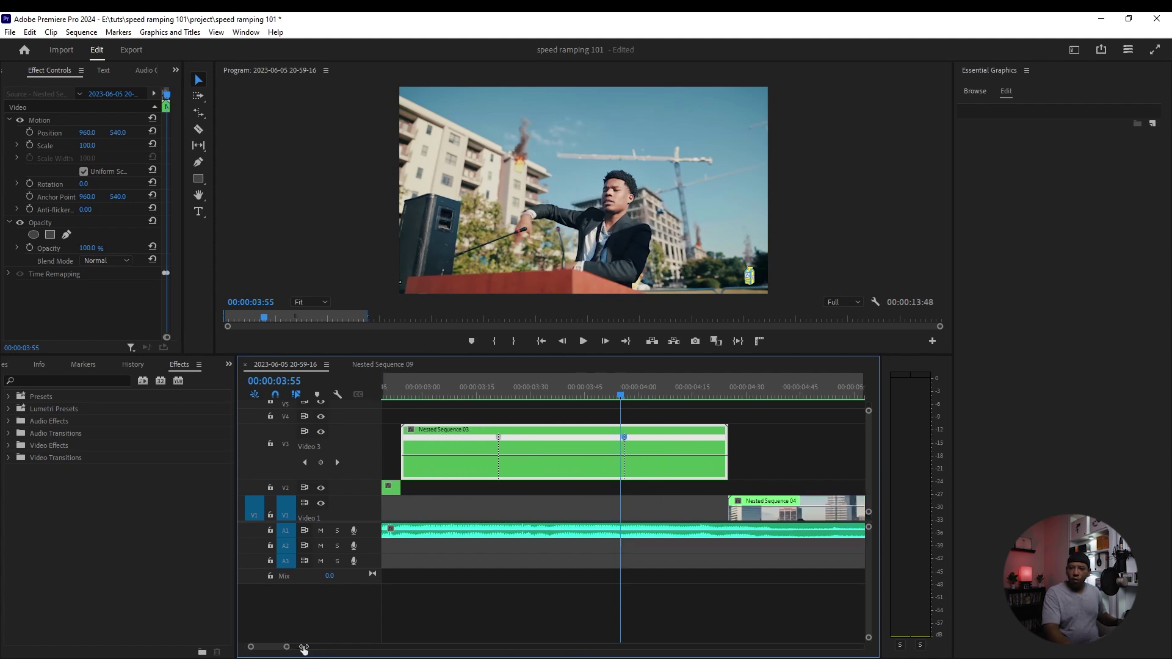
Step: Slow the opening section to about 61% and raise the middle section to about 123%
left_click_drag(621, 395, 448, 397)
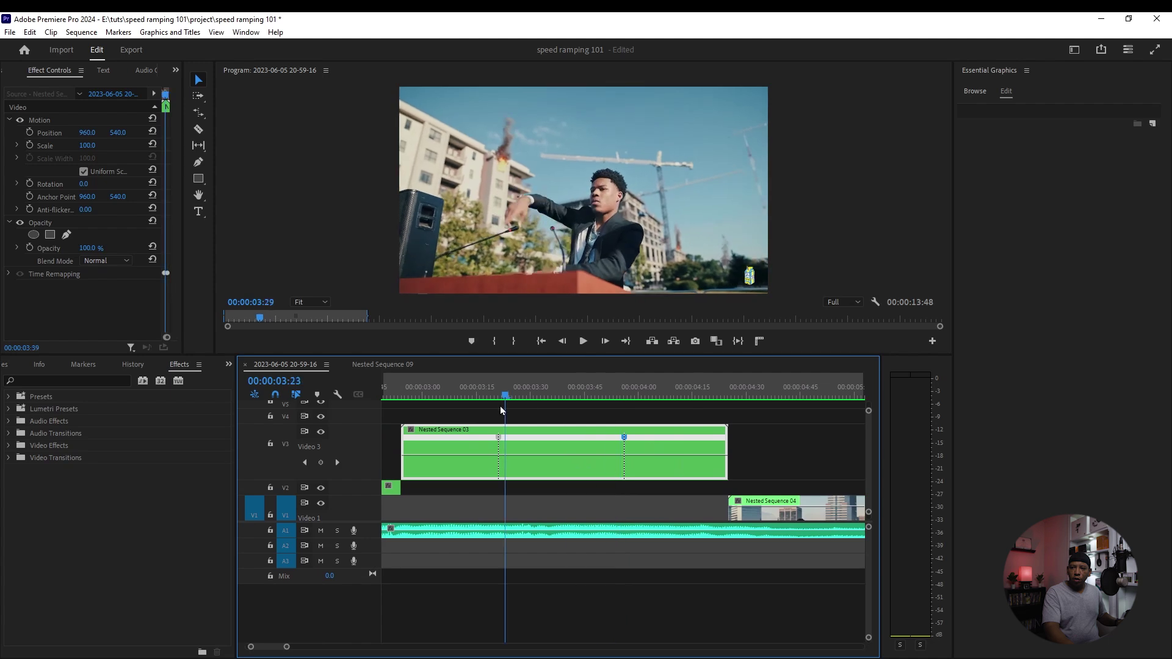
left_click(458, 461)
left_click_drag(458, 461, 463, 489)
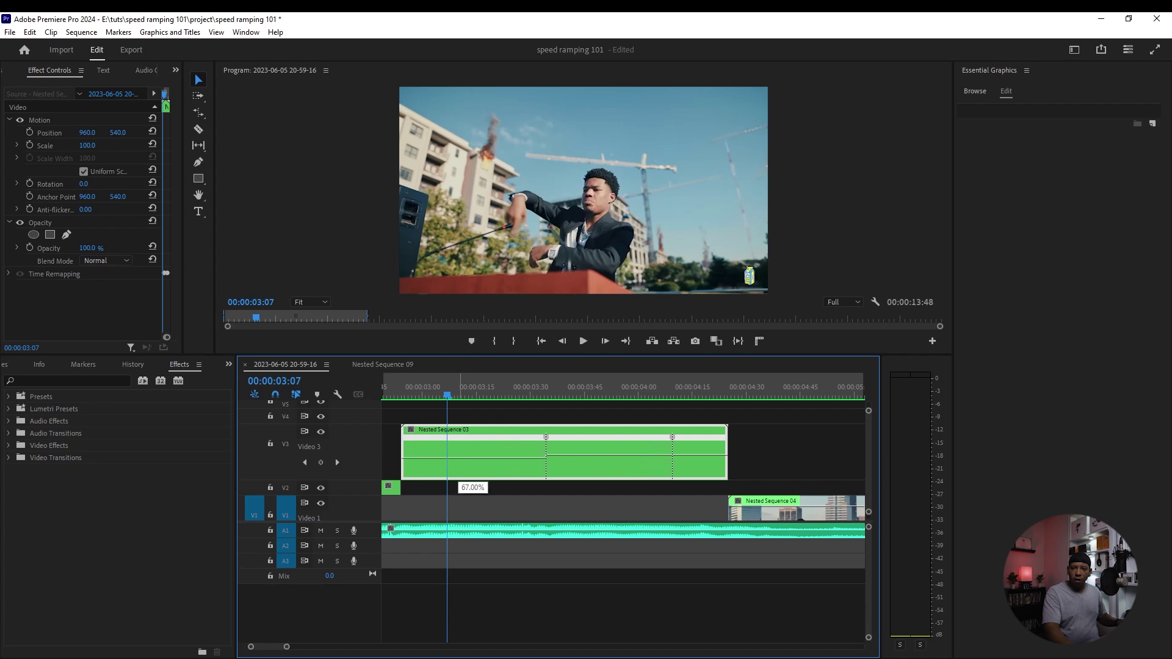
left_click_drag(463, 491, 462, 493)
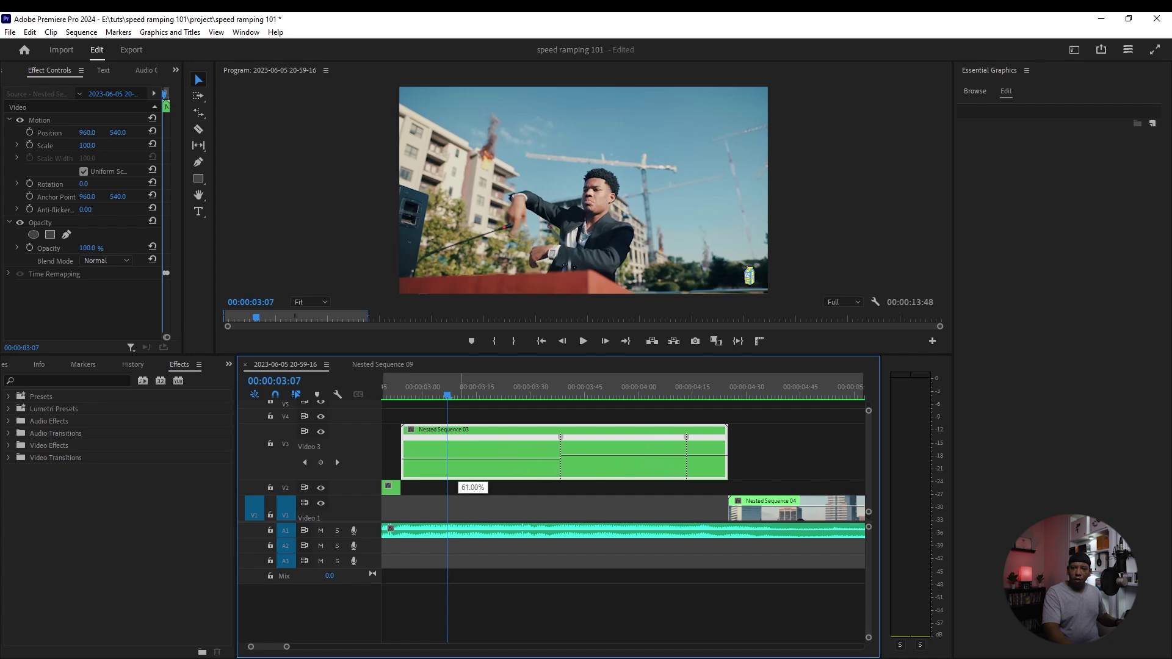
left_click_drag(462, 493, 463, 493)
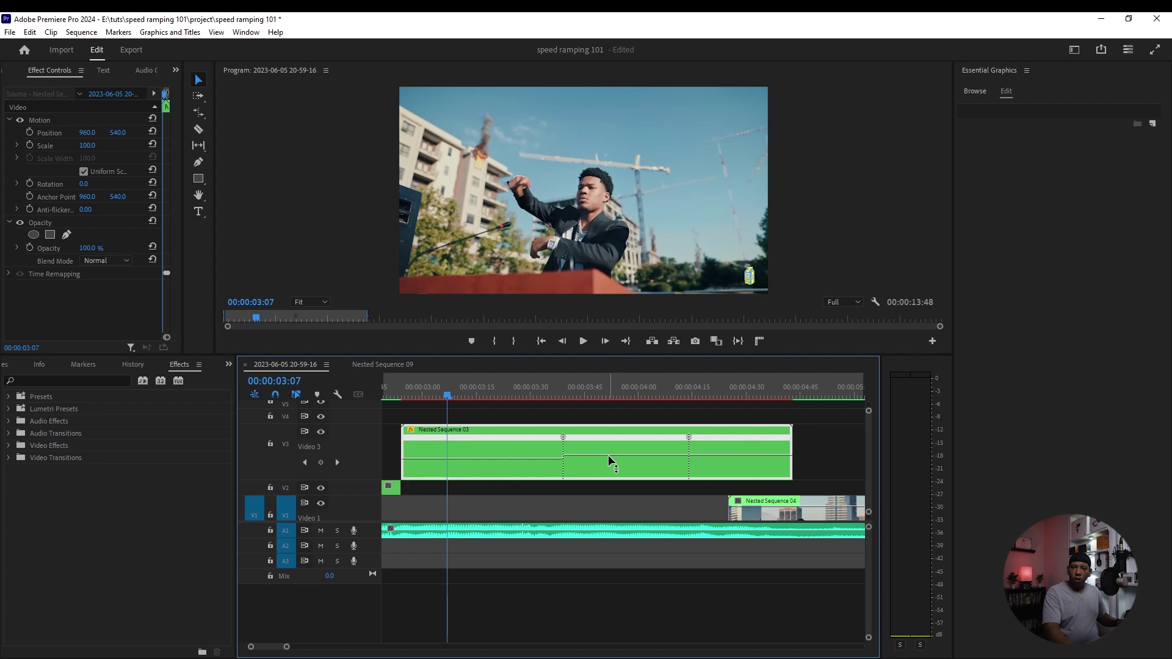
mouse_move(611, 461)
left_mouse_down()
mouse_move(644, 437)
mouse_move(623, 439)
left_mouse_up()
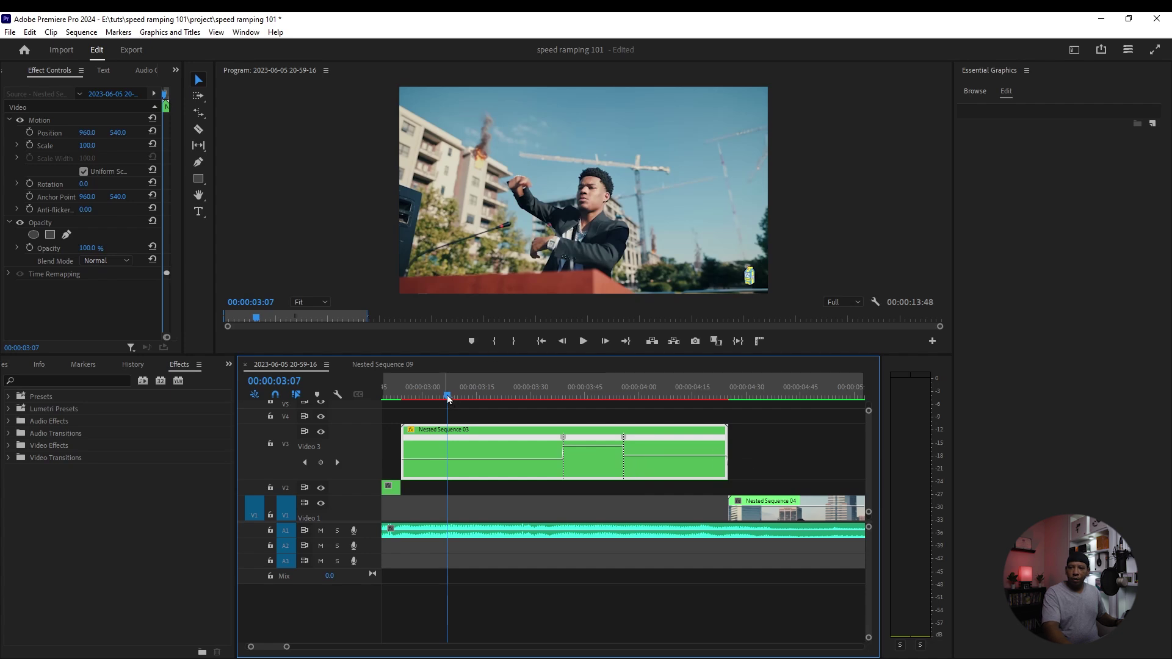
left_click(564, 440)
Step: Split both speed keyframes into gradual speed ramps
mouse_move(565, 444)
left_mouse_down()
mouse_move(541, 444)
mouse_move(568, 443)
left_mouse_up()
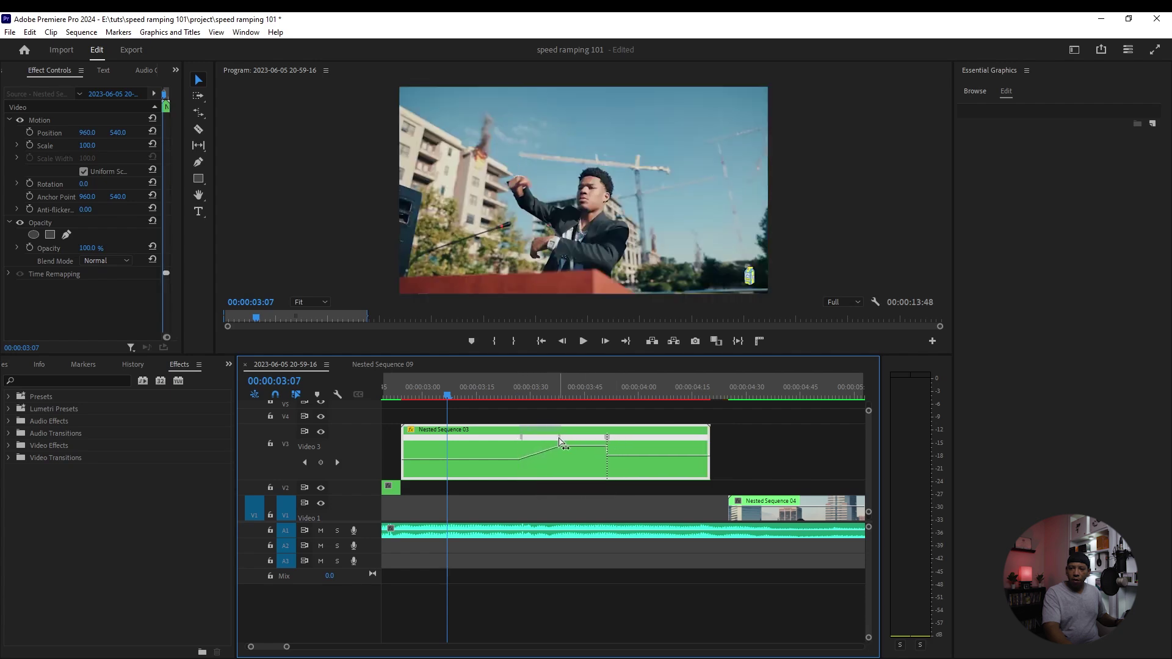
left_click(558, 439)
left_click(612, 443)
left_click_drag(612, 445, 643, 445)
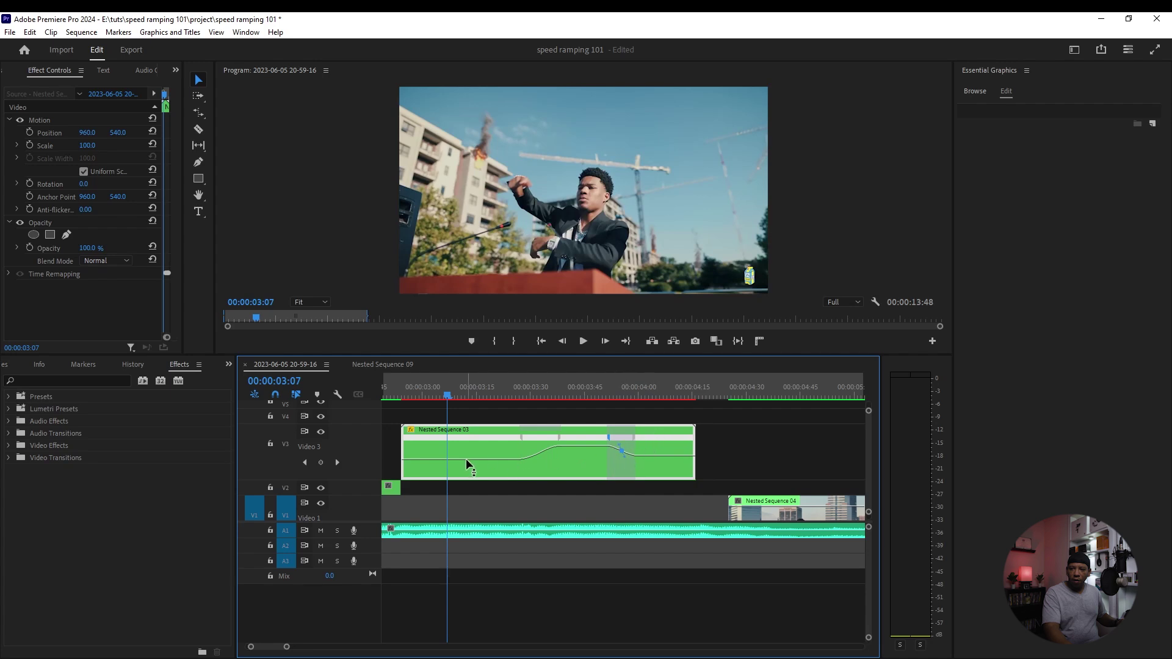
Step: Lower the fast middle section's speed slightly, lengthening the clip
left_click_drag(469, 466, 472, 460)
left_click_drag(586, 449, 585, 467)
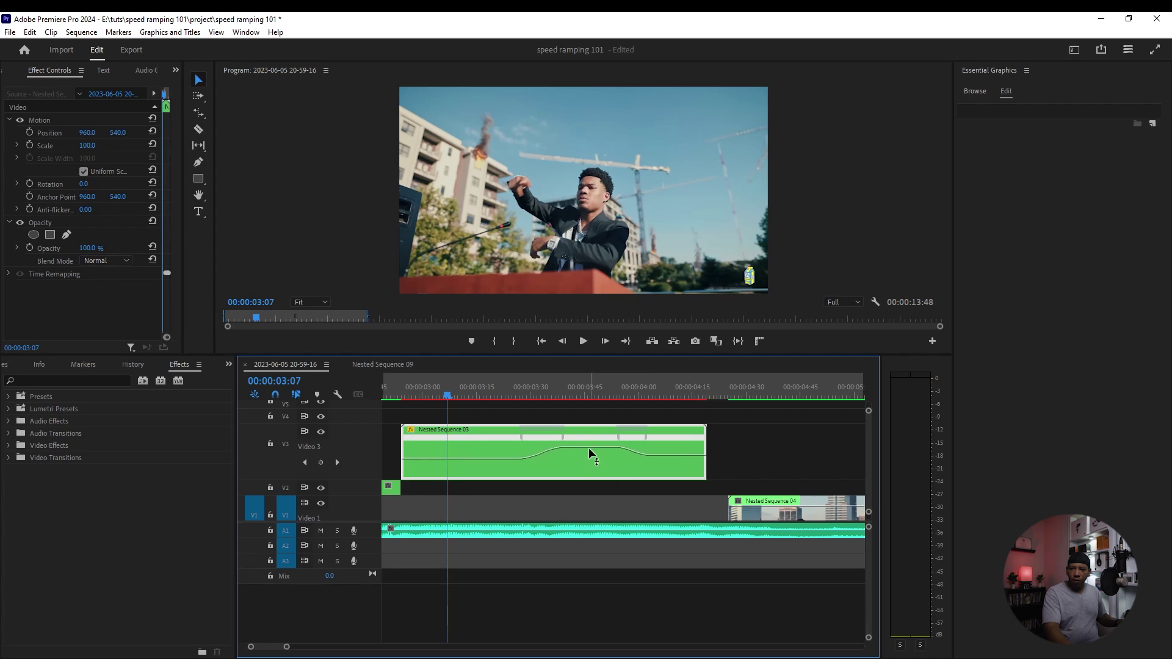
left_click_drag(591, 456, 590, 460)
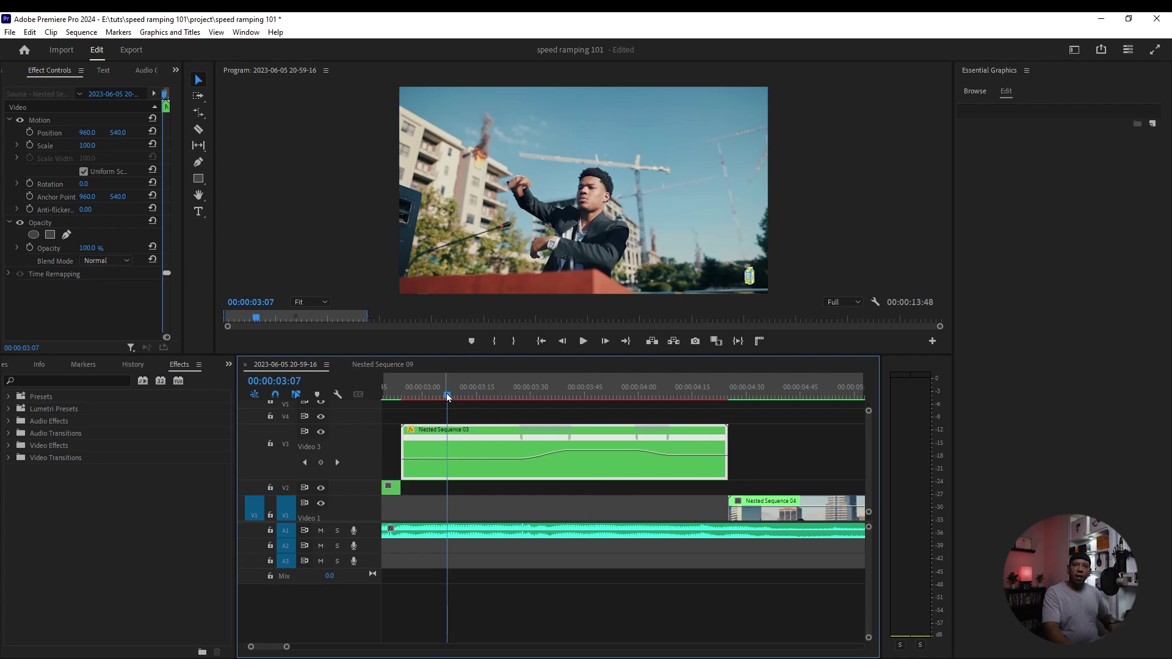
Step: Render and preview the ramped section, then lift Nested Sequence 05 from V1 to V3
key("Return")
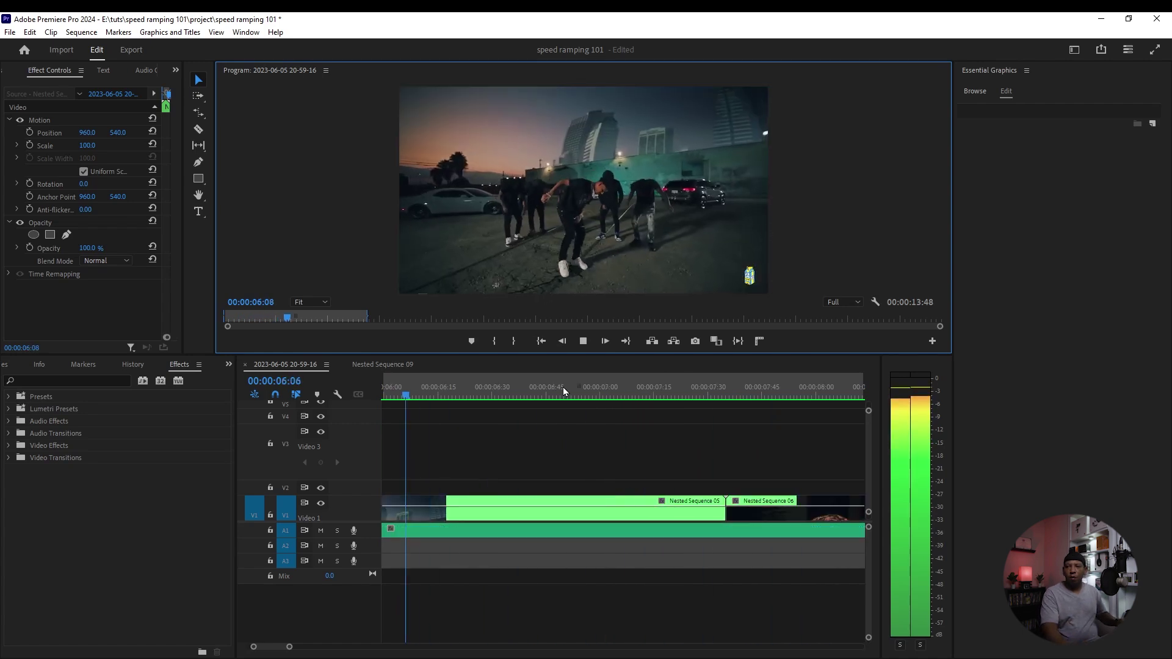
key("space")
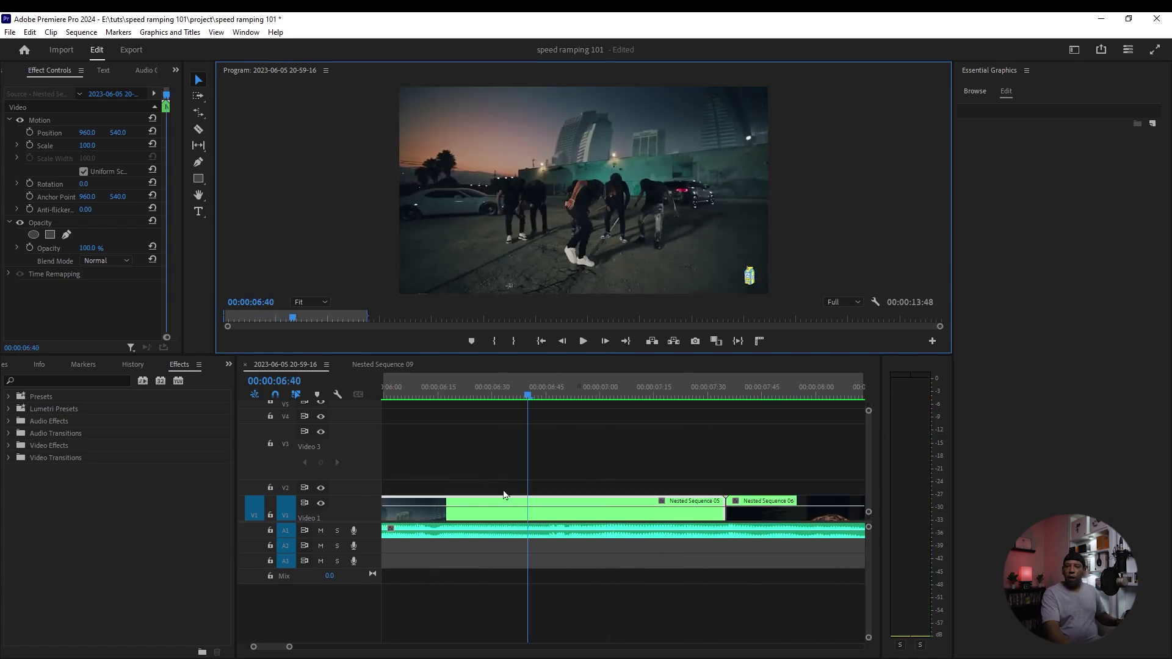
left_click(516, 507)
left_click_drag(516, 506, 516, 467)
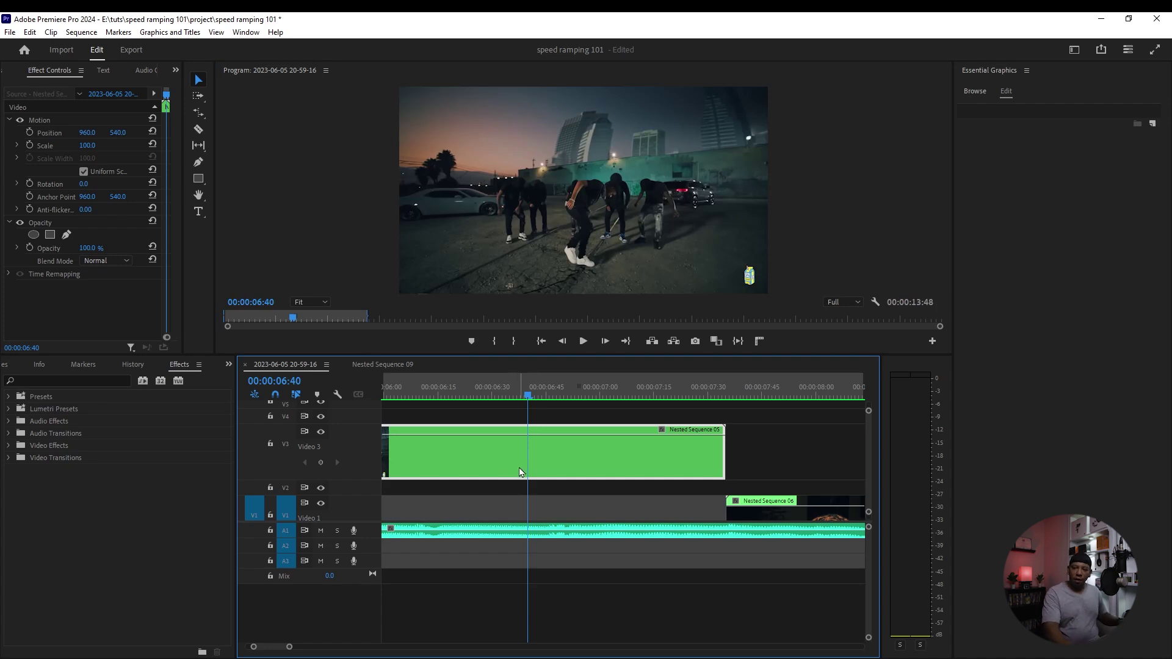
right_click(519, 473)
mouse_move(586, 645)
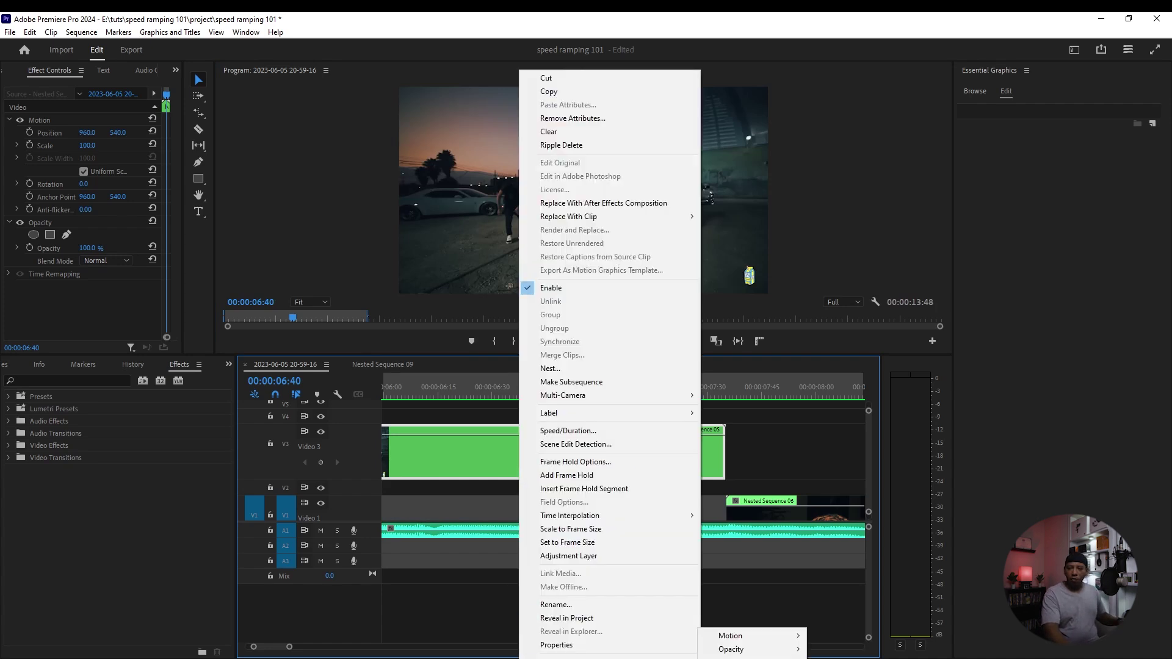
Step: Show Nested Sequence 05's time-remapping speed line and preview to locate the speed points
left_click(660, 608)
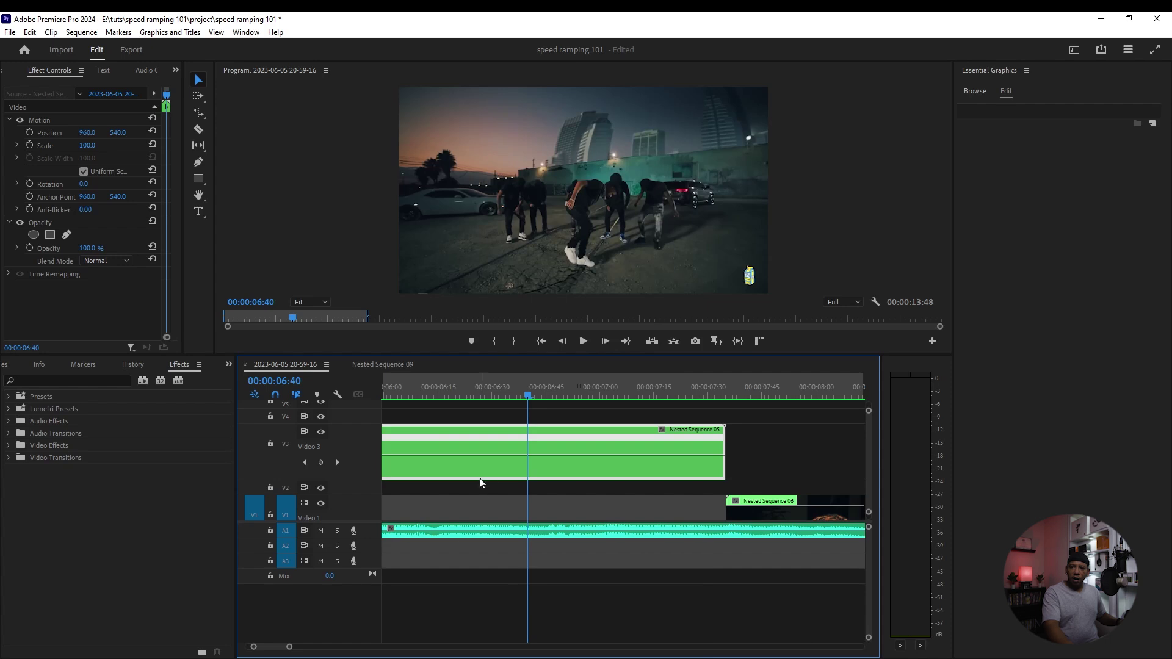
key("space")
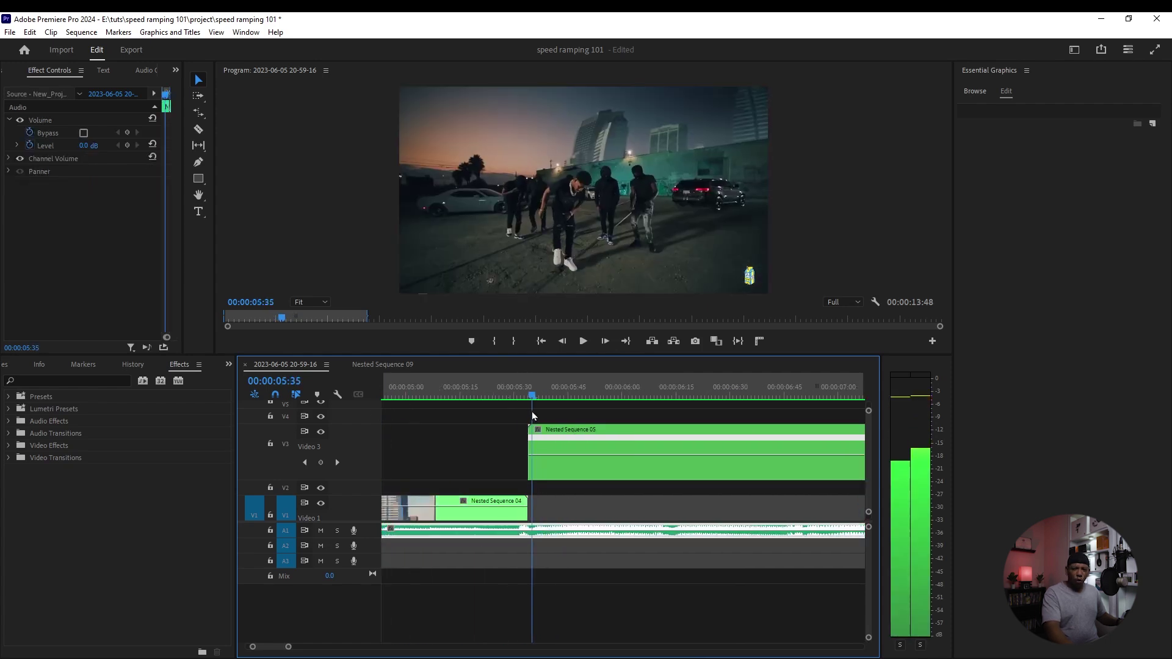
key("Left")
left_click(580, 464)
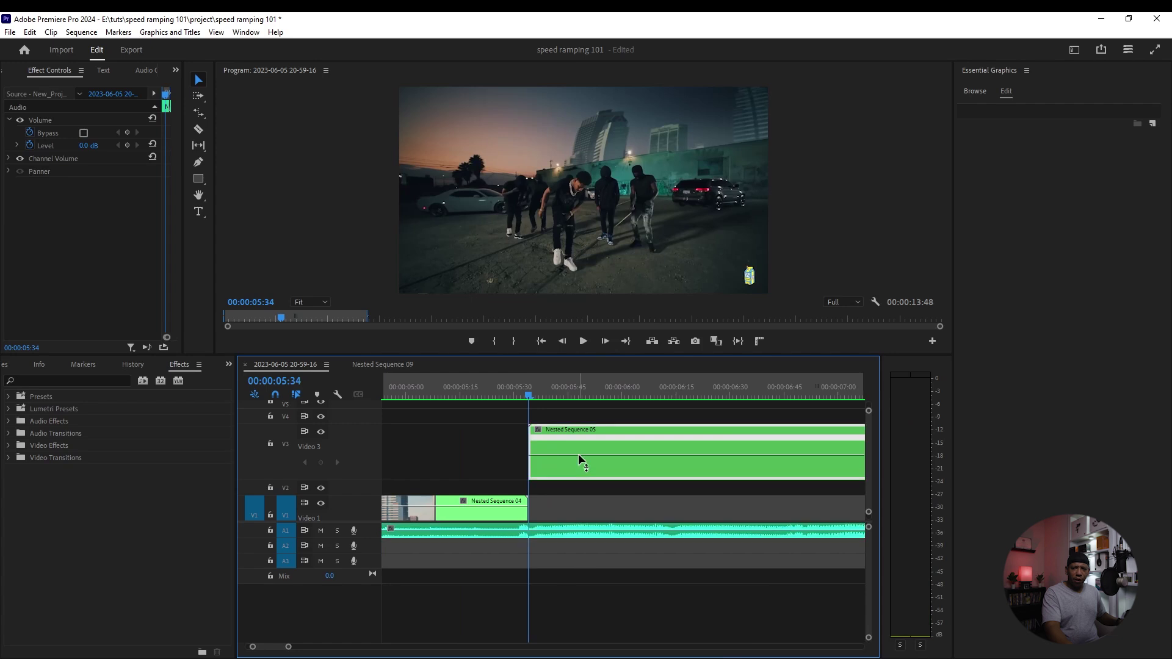
left_click_drag(529, 401, 726, 405)
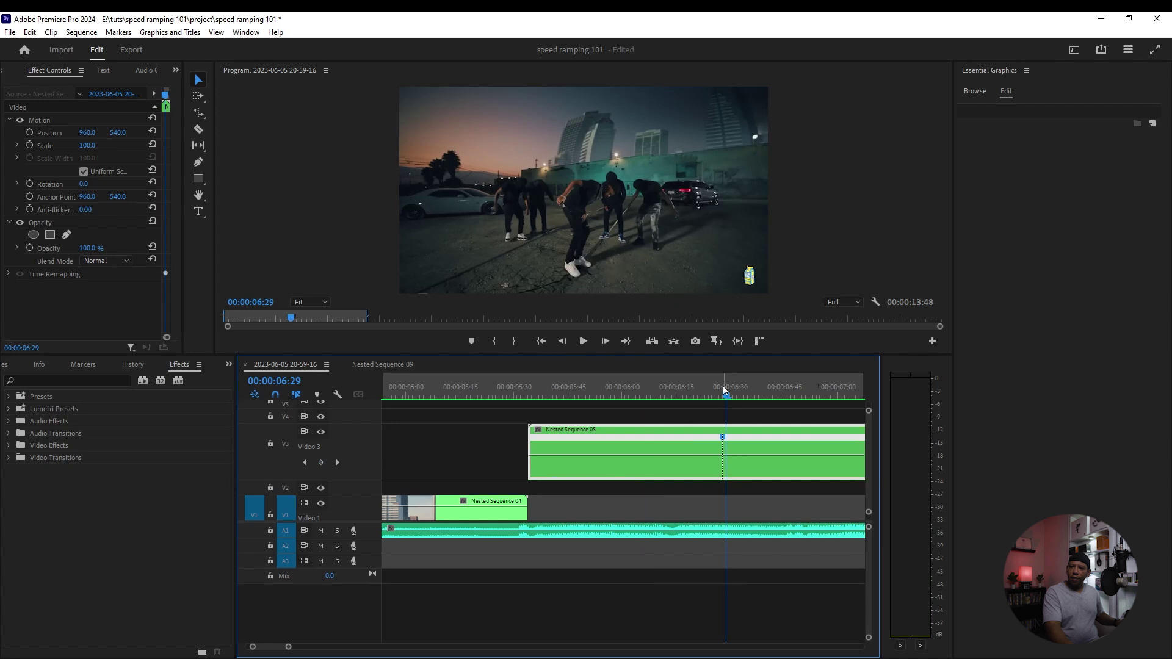
key("space")
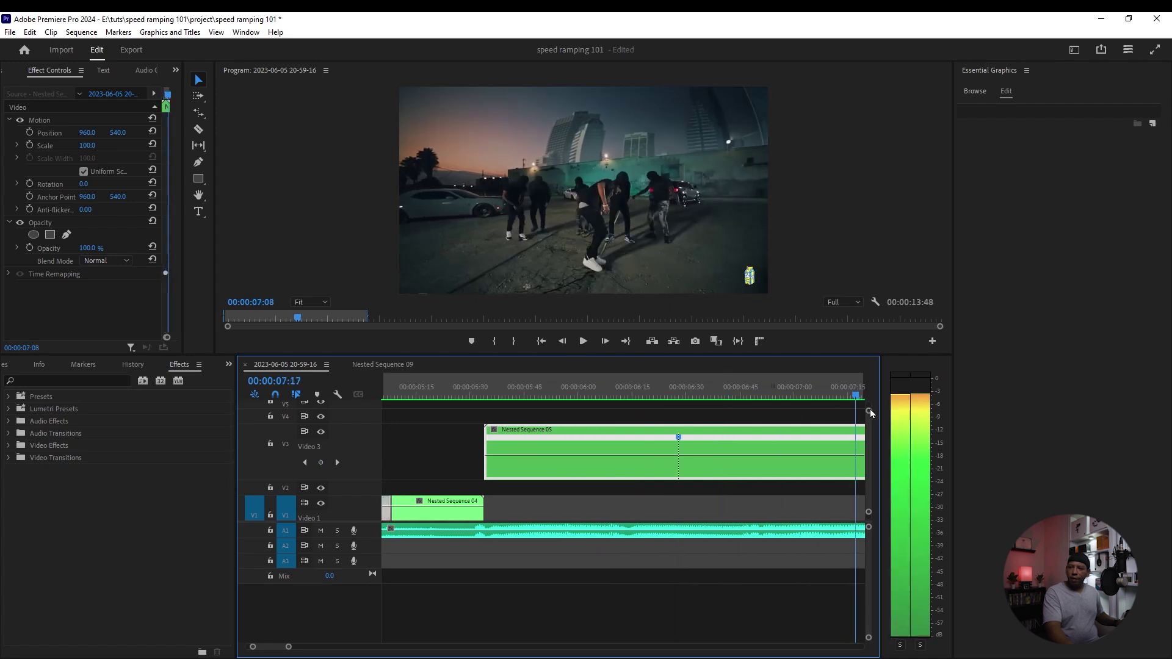
left_click(705, 403)
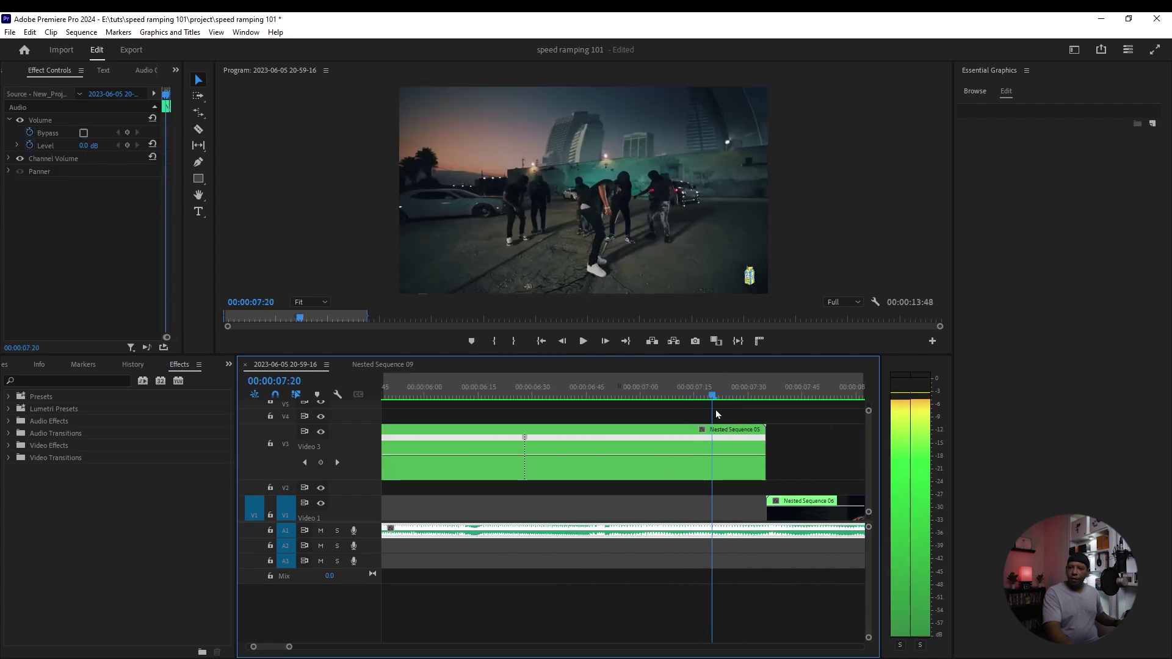
left_click(715, 466)
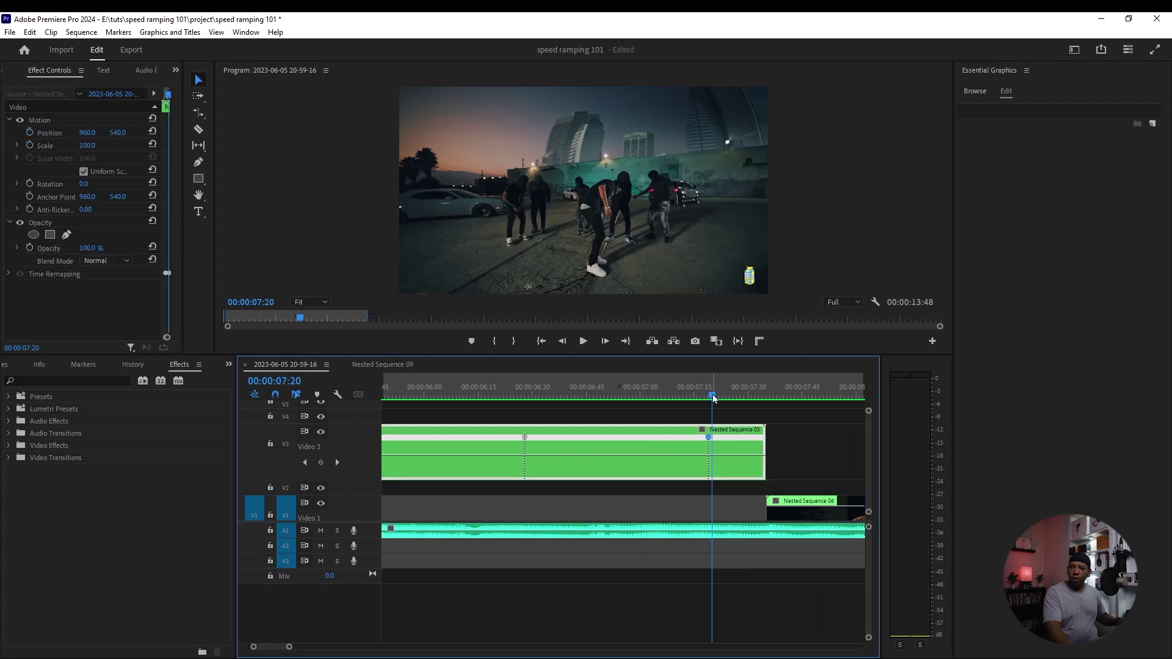
Step: Slow Nested Sequence 05's opening section to about 66%
left_click_drag(715, 397, 410, 397)
left_click_drag(432, 456, 445, 490)
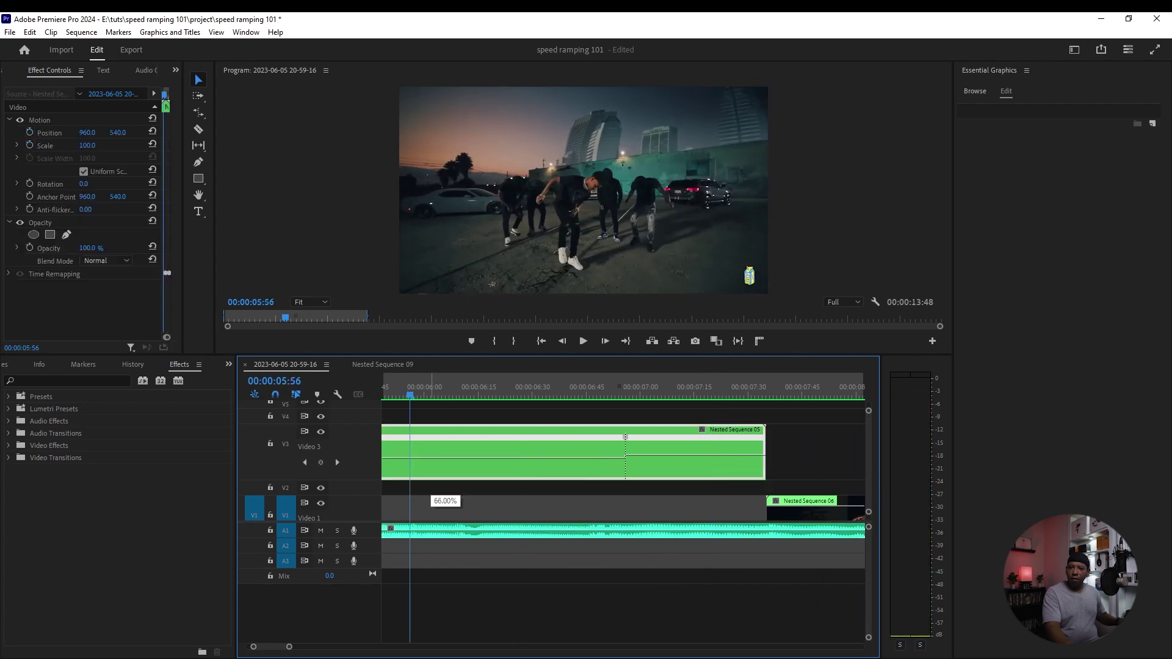
left_click_drag(447, 481, 448, 482)
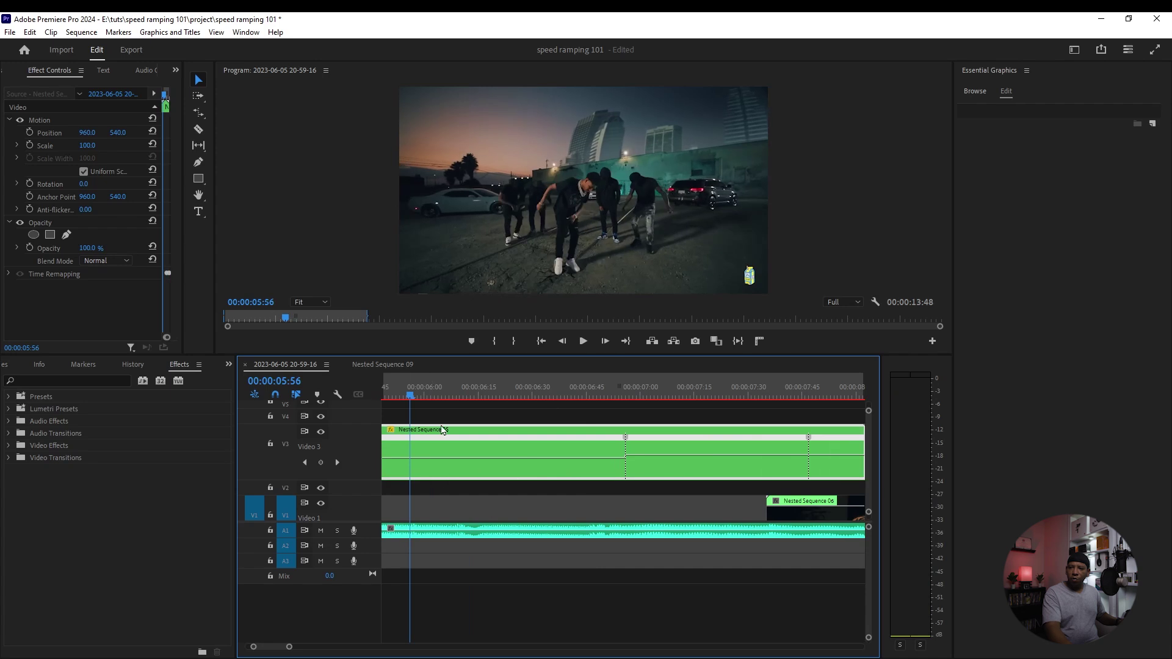
Step: Speed up the section between the two keyframes to about 220%
left_click_drag(411, 397, 727, 396)
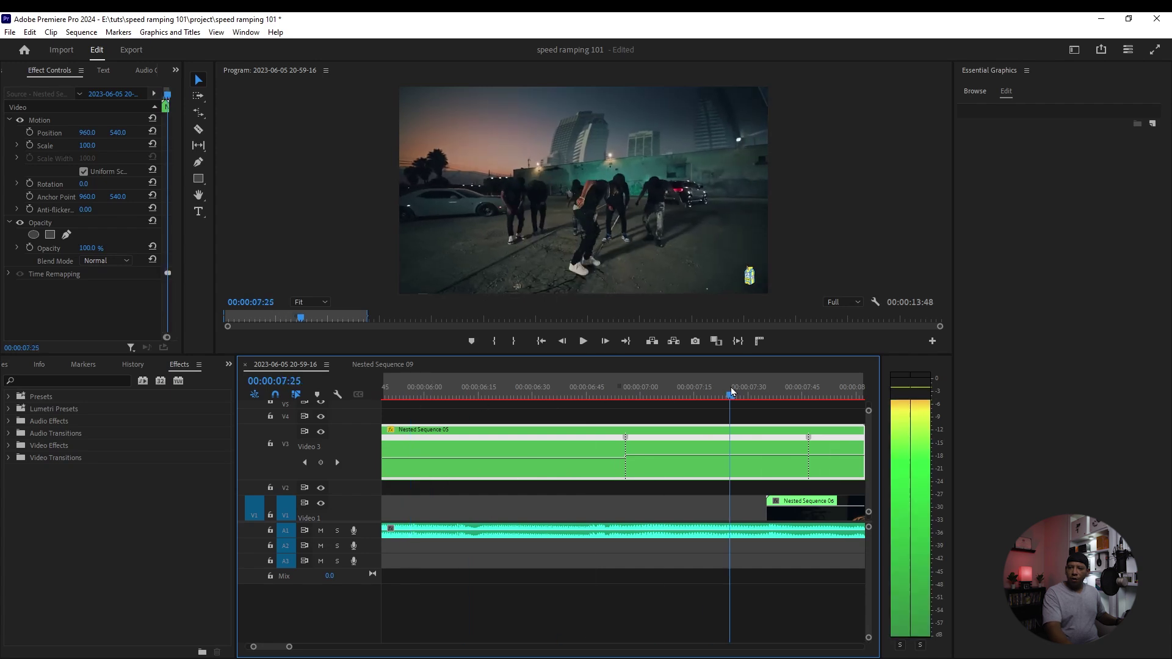
left_click_drag(728, 461, 714, 446)
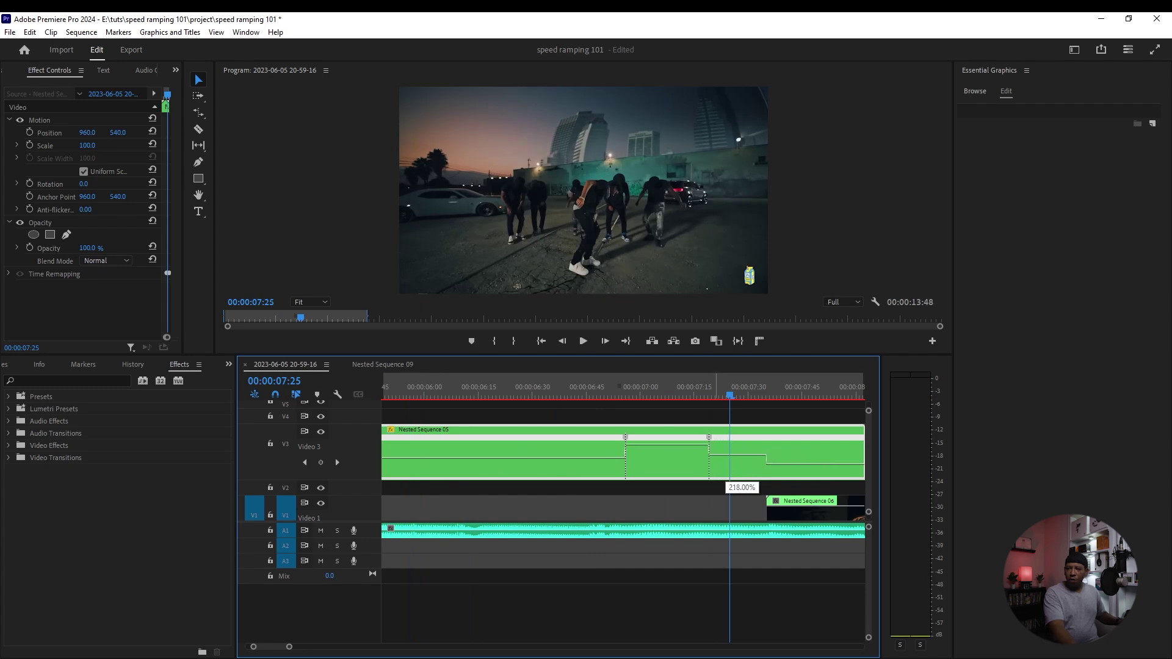
left_click_drag(713, 445, 713, 444)
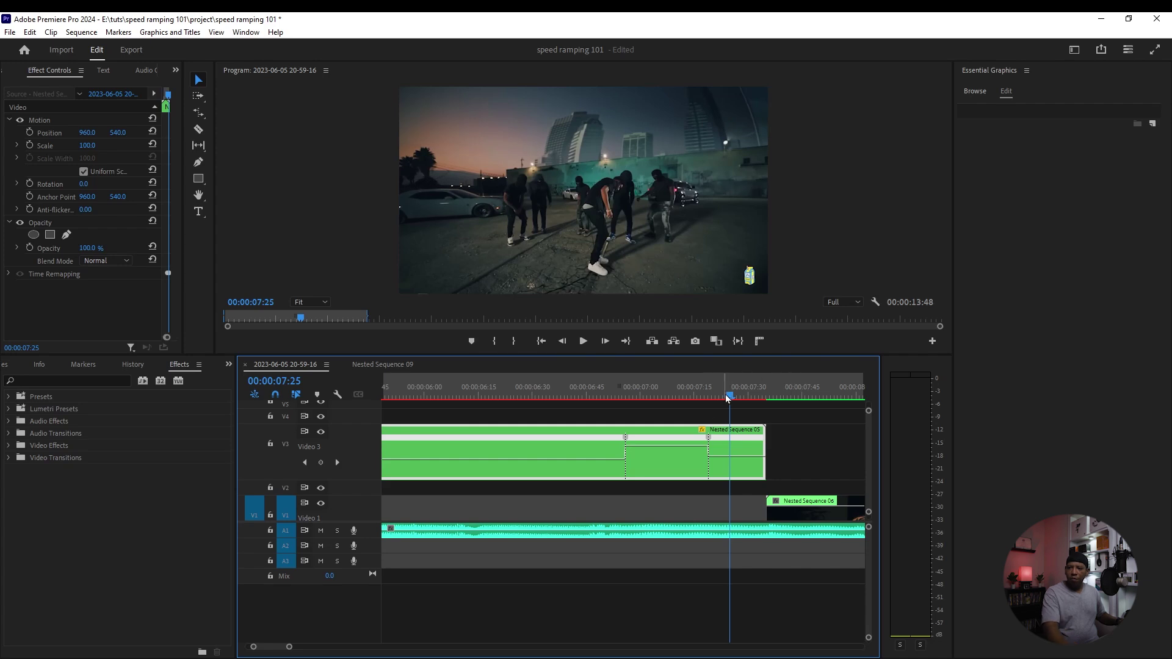
mouse_move(729, 399)
left_mouse_down()
mouse_move(385, 399)
mouse_move(567, 403)
left_mouse_up()
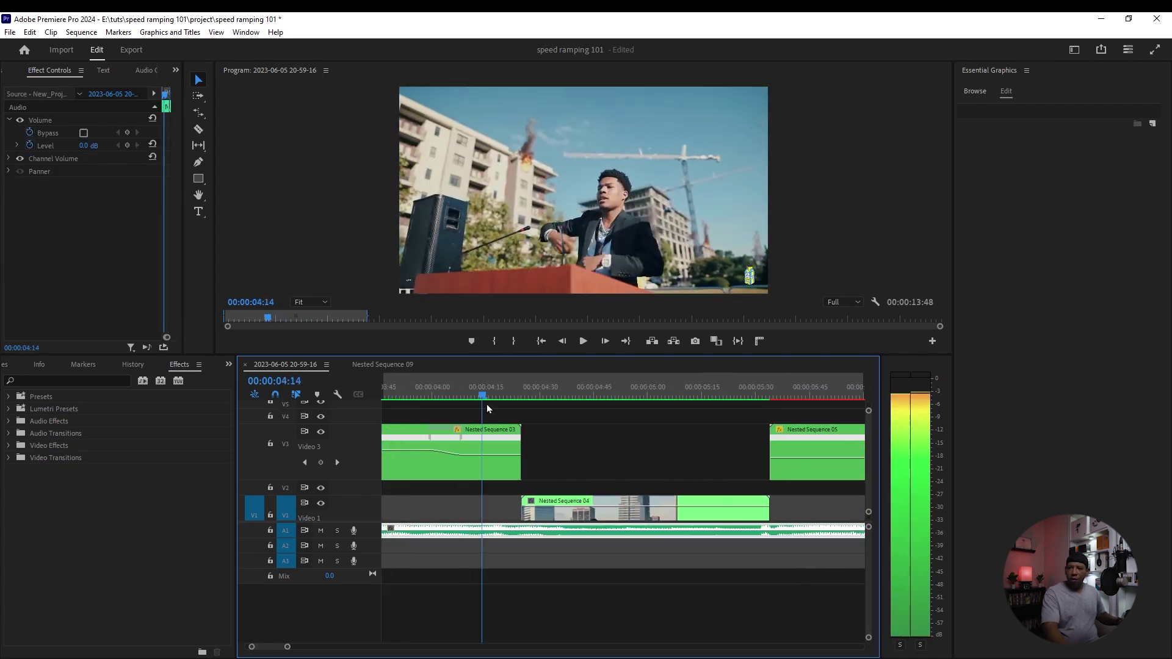
key("space")
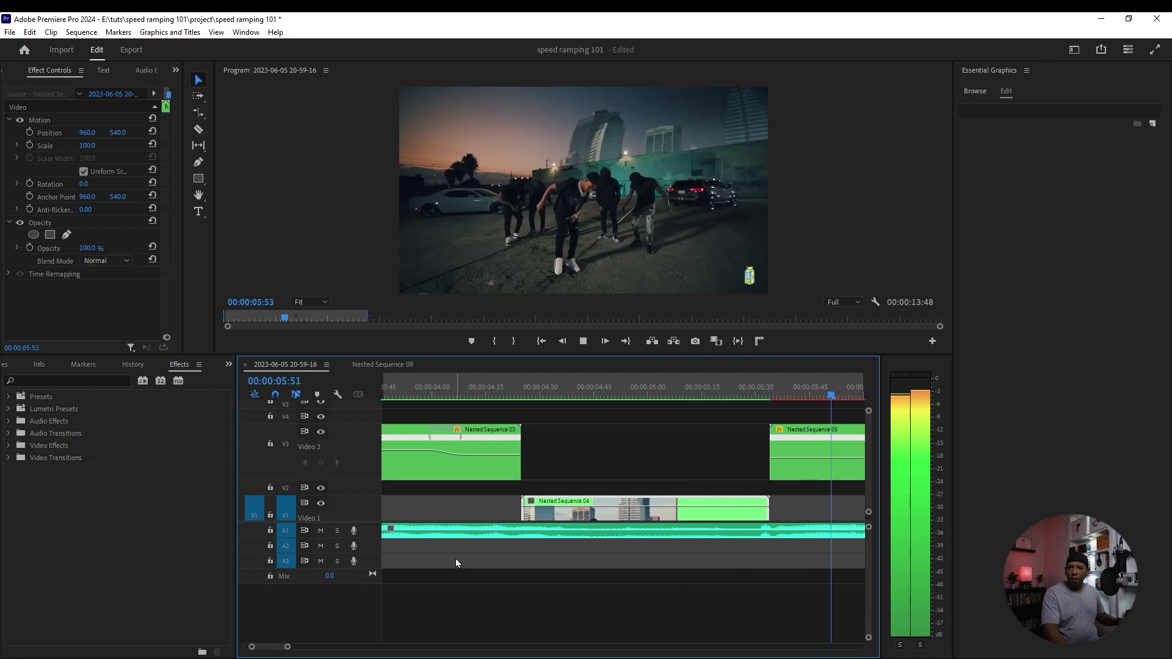